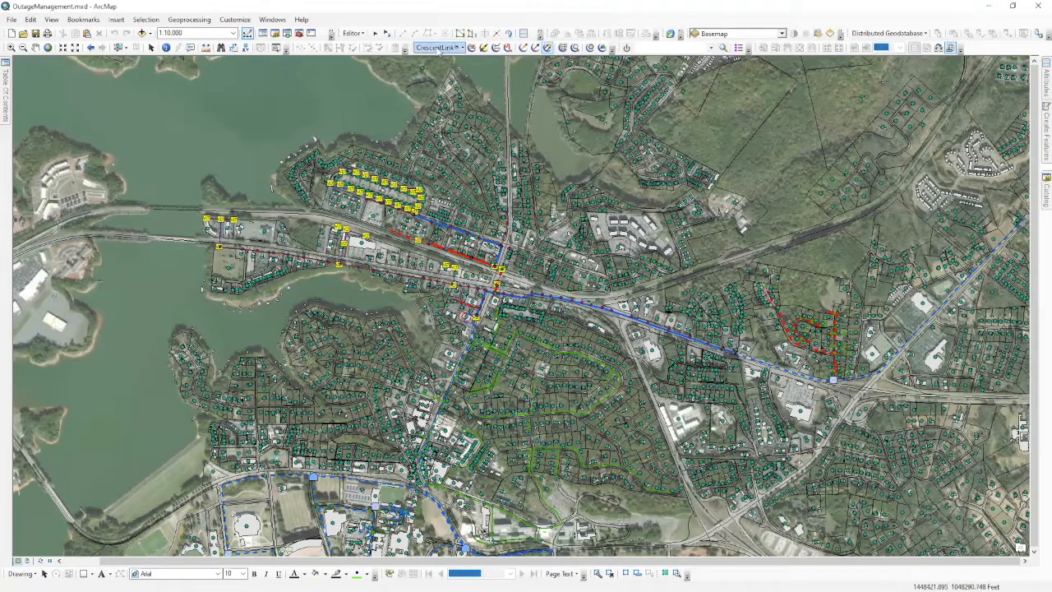
# Open CrescentLink Search and move its dialog right, clear of the traced area.
pyautogui.click(576, 49)
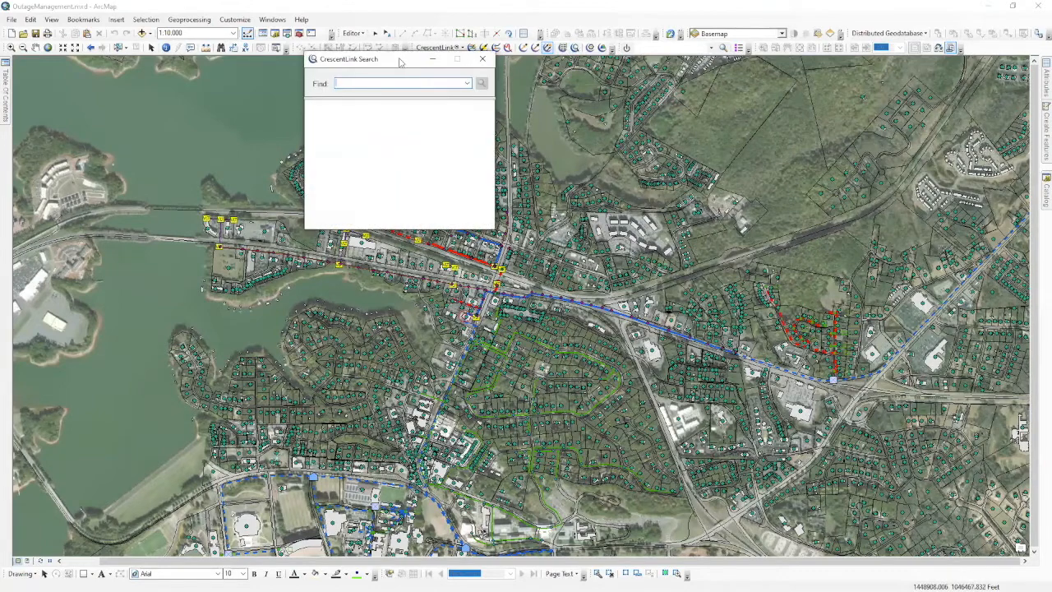
pyautogui.moveTo(399, 60); pyautogui.dragTo(638, 83)
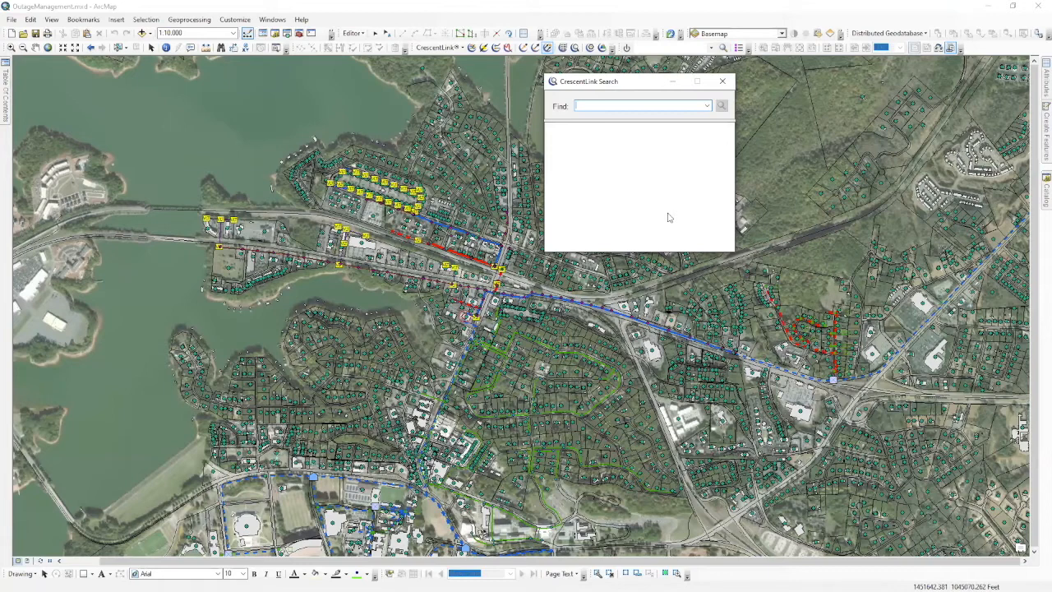
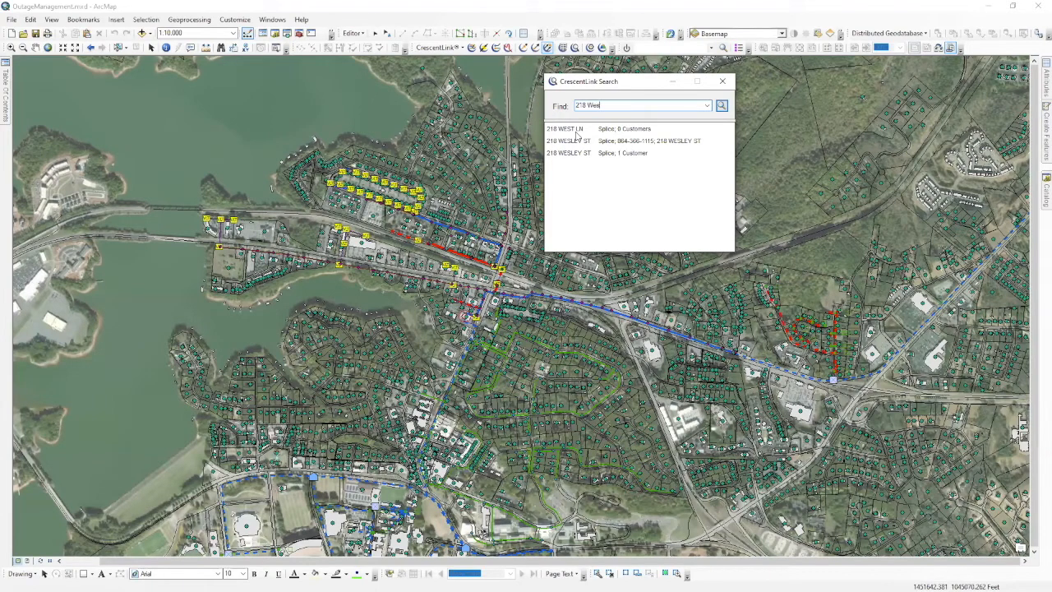
pyautogui.click(616, 145)
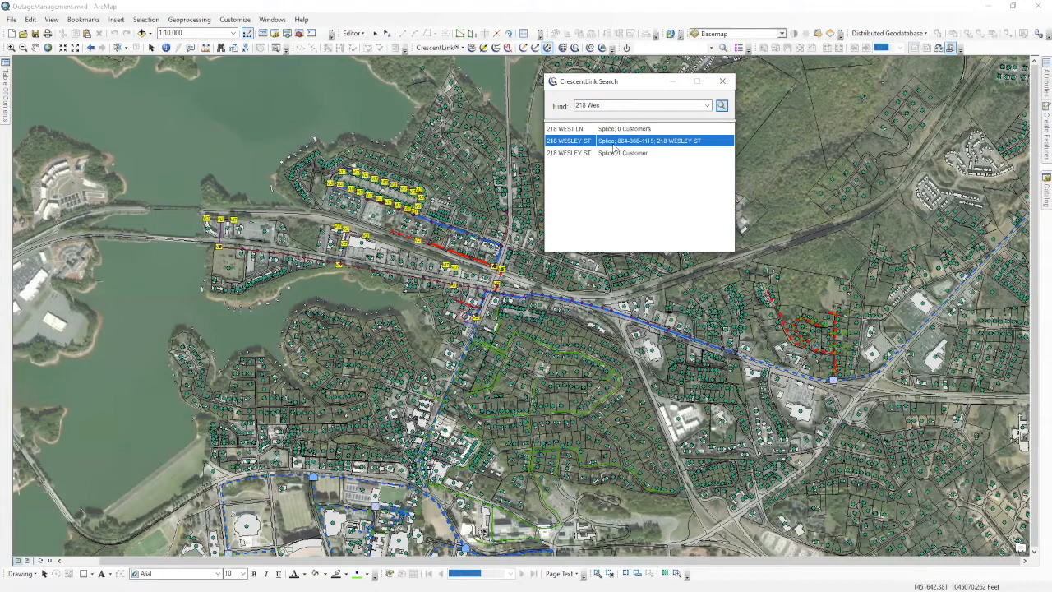
pyautogui.rightClick(614, 148)
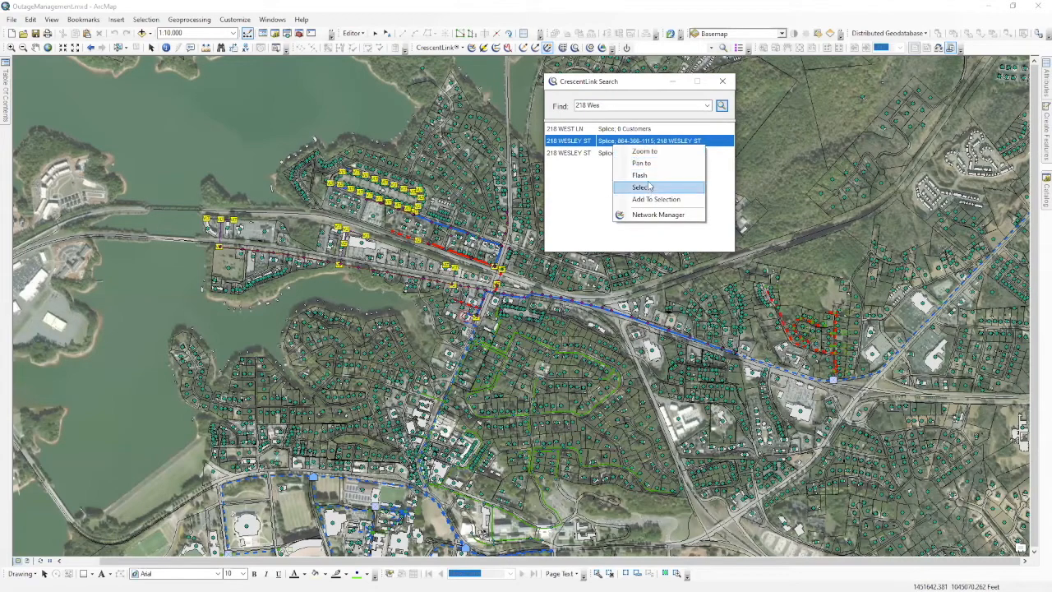
pyautogui.click(641, 175)
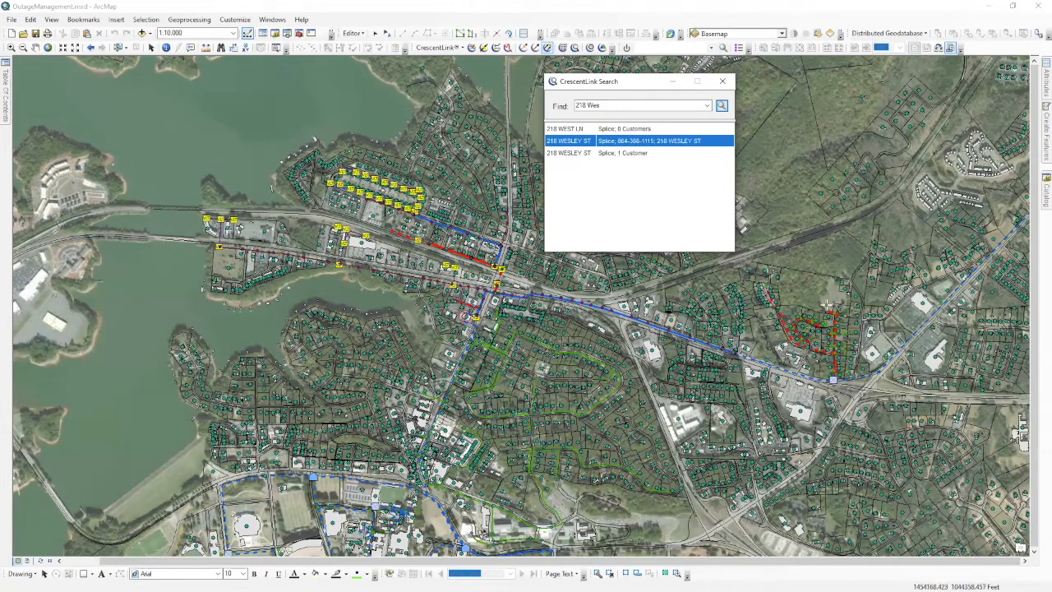
pyautogui.rightClick(617, 147)
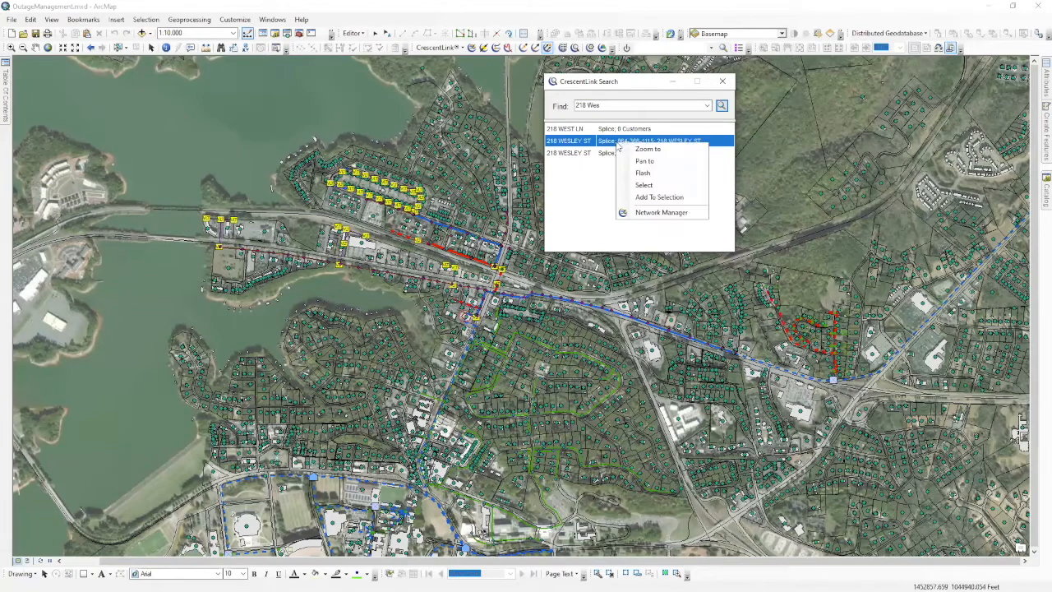
pyautogui.click(647, 150)
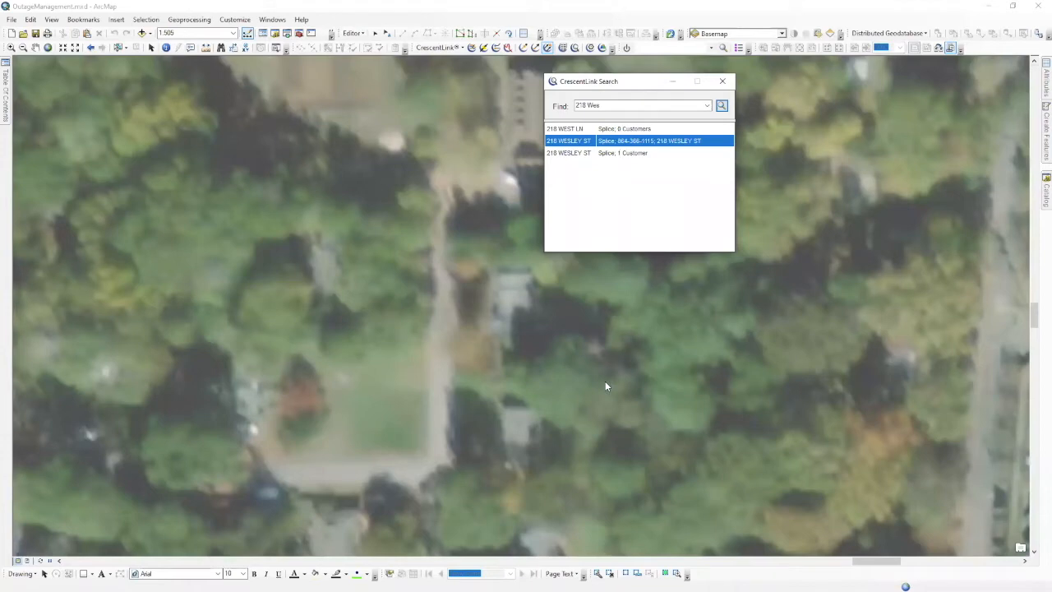
# Shift the Search dialog left and zoom the map back to its full extent.
pyautogui.rightClick(612, 141)
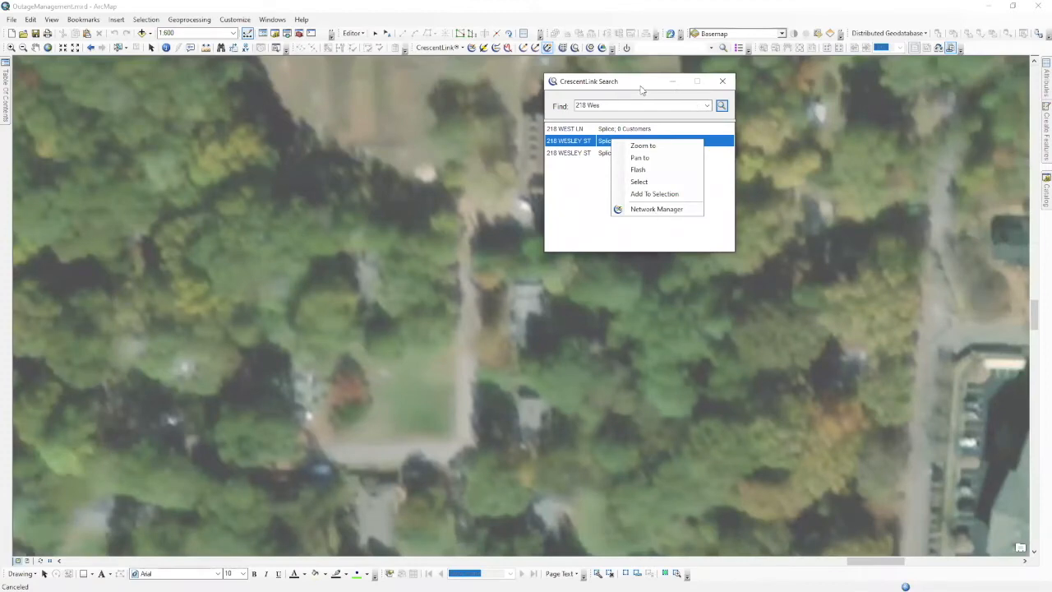
pyautogui.moveTo(641, 86); pyautogui.dragTo(541, 90)
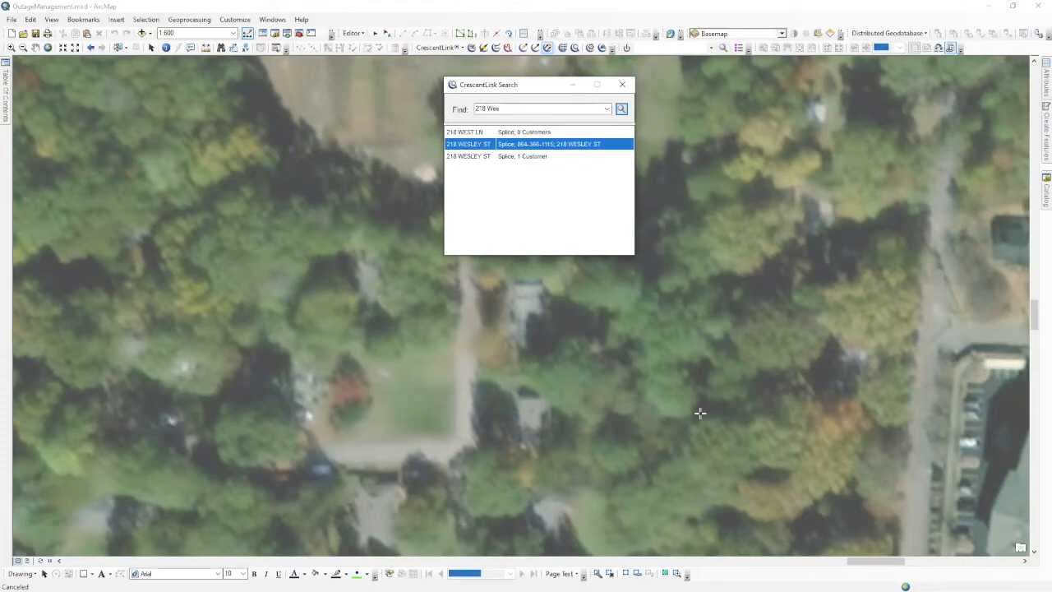
pyautogui.click(620, 9)
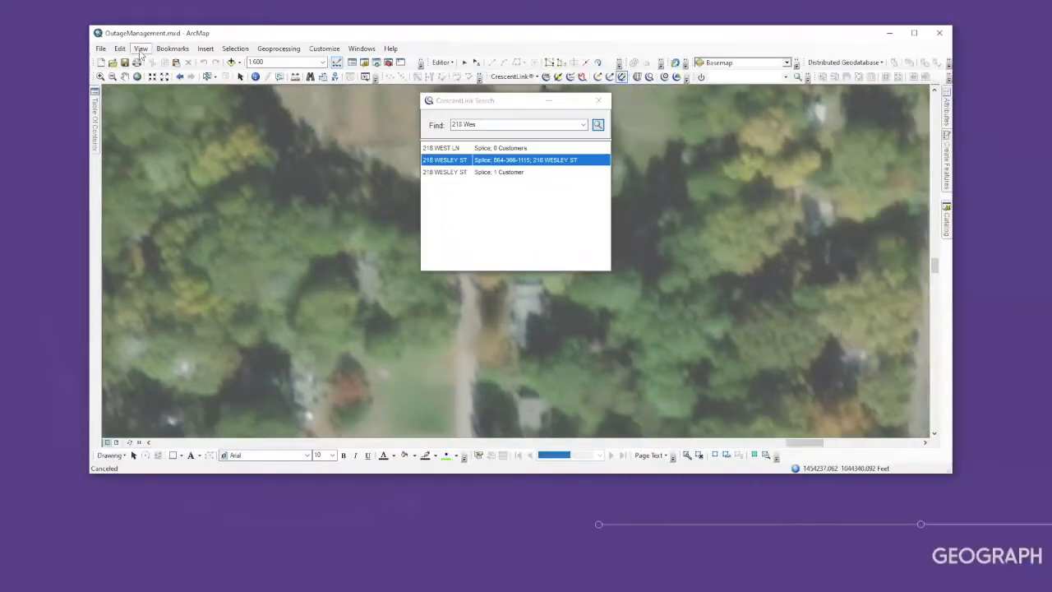
pyautogui.click(140, 50)
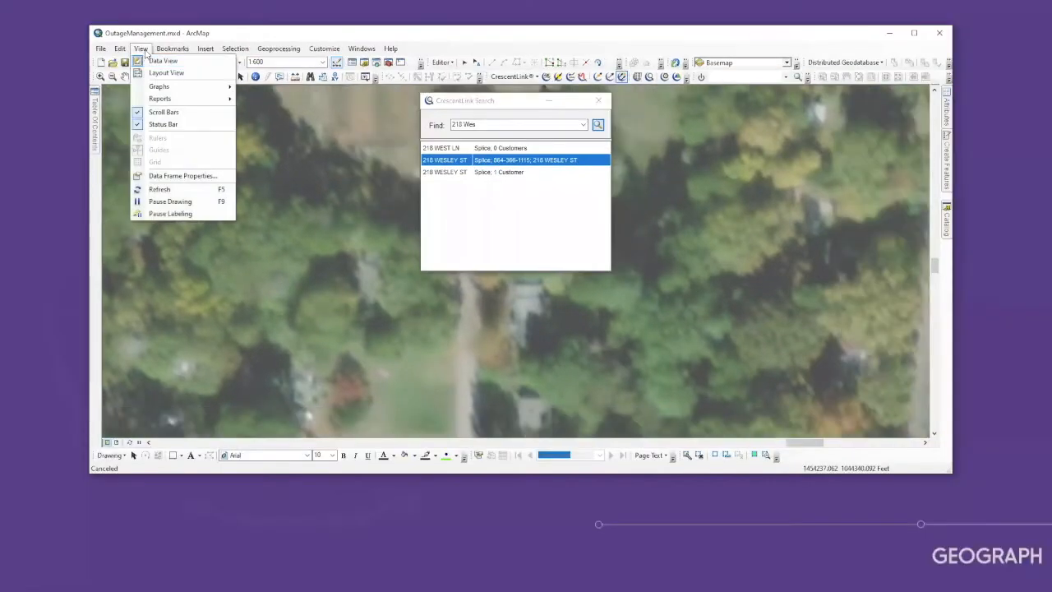
pyautogui.click(217, 36)
pyautogui.click(136, 77)
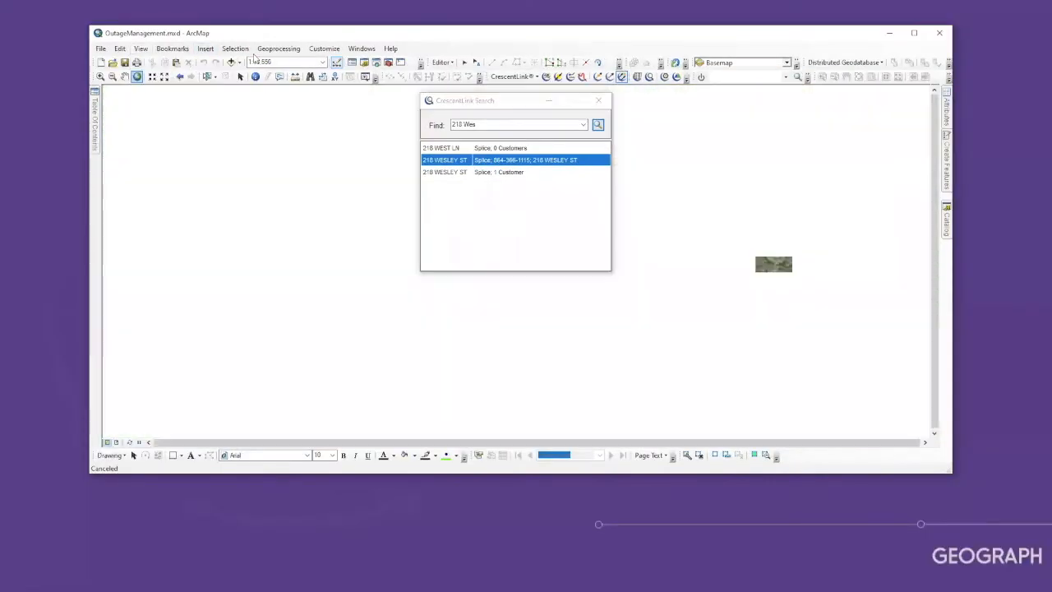
pyautogui.click(914, 33)
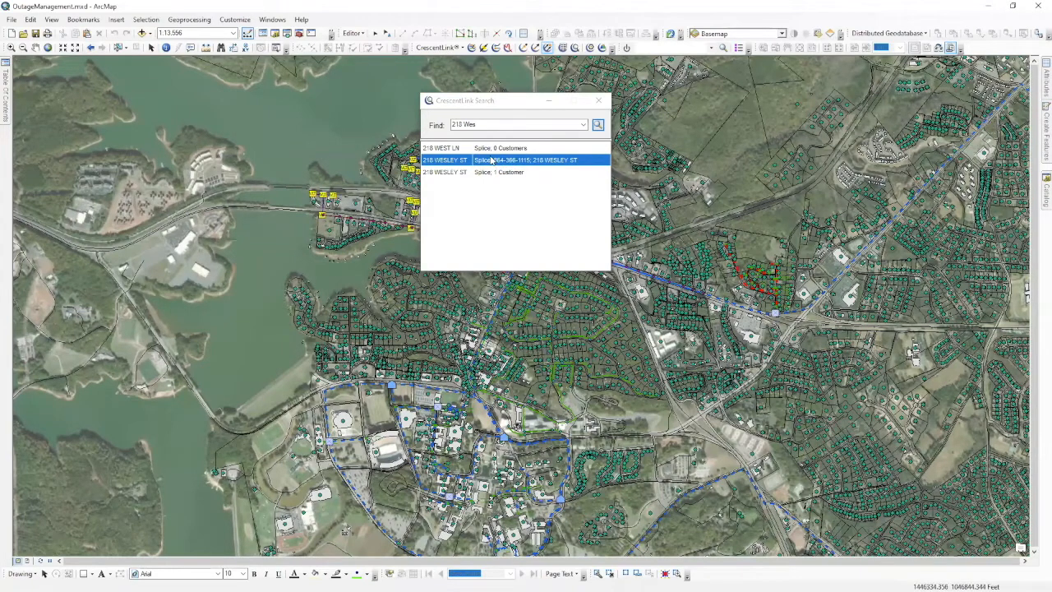
pyautogui.rightClick(494, 163)
pyautogui.click(530, 233)
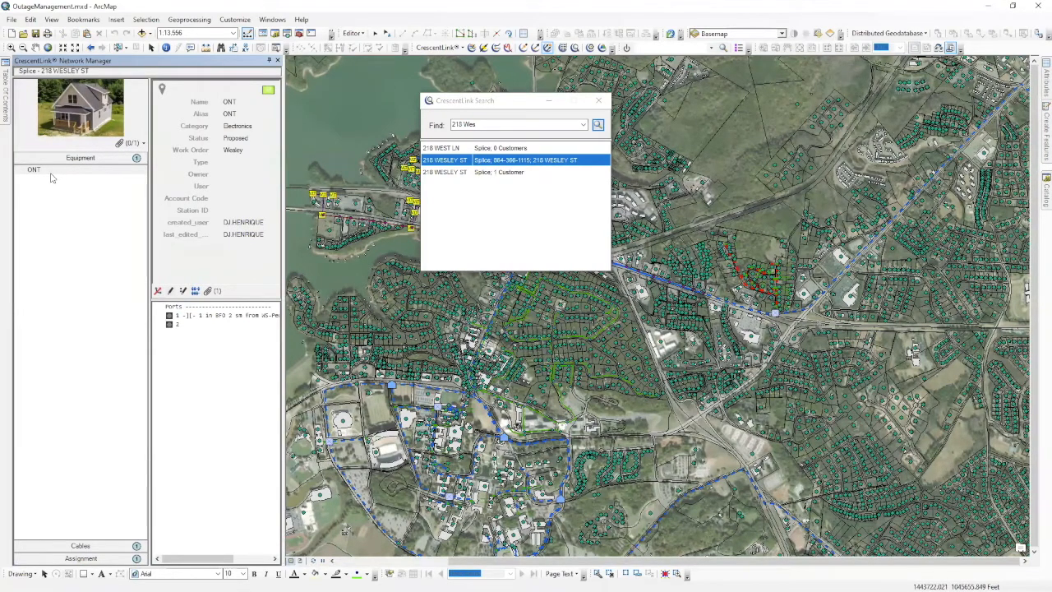
pyautogui.click(80, 546)
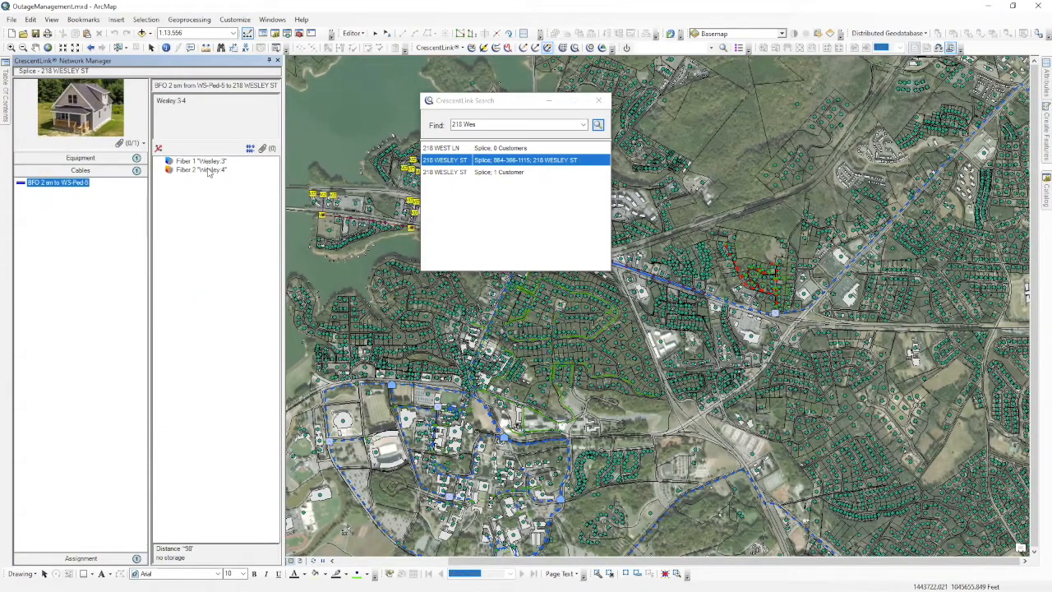
pyautogui.click(85, 561)
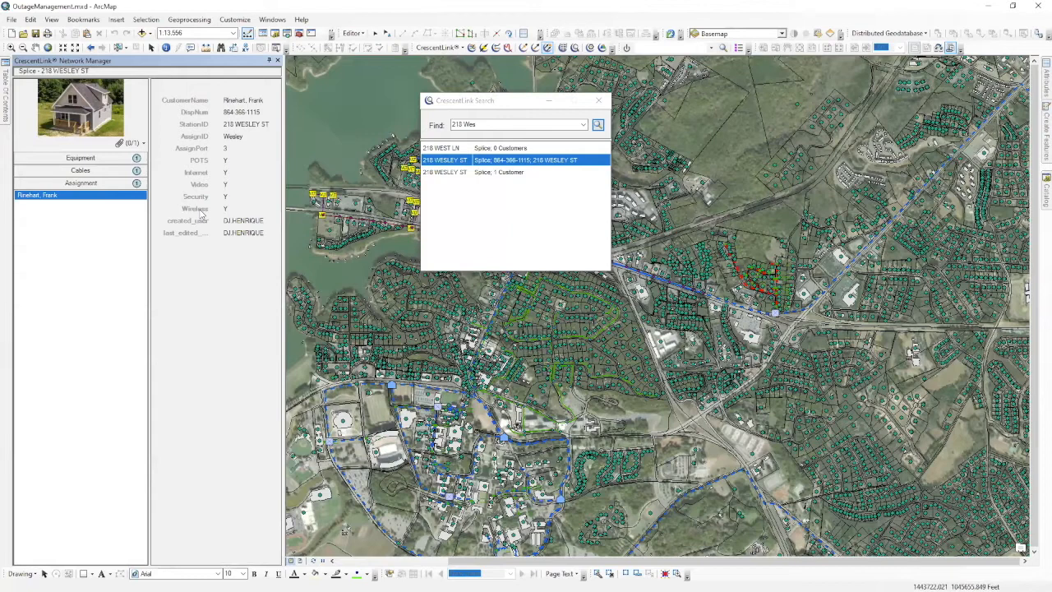
# Expand the ONT equipment and trace its port 1 back to Clemson CO.
pyautogui.click(97, 159)
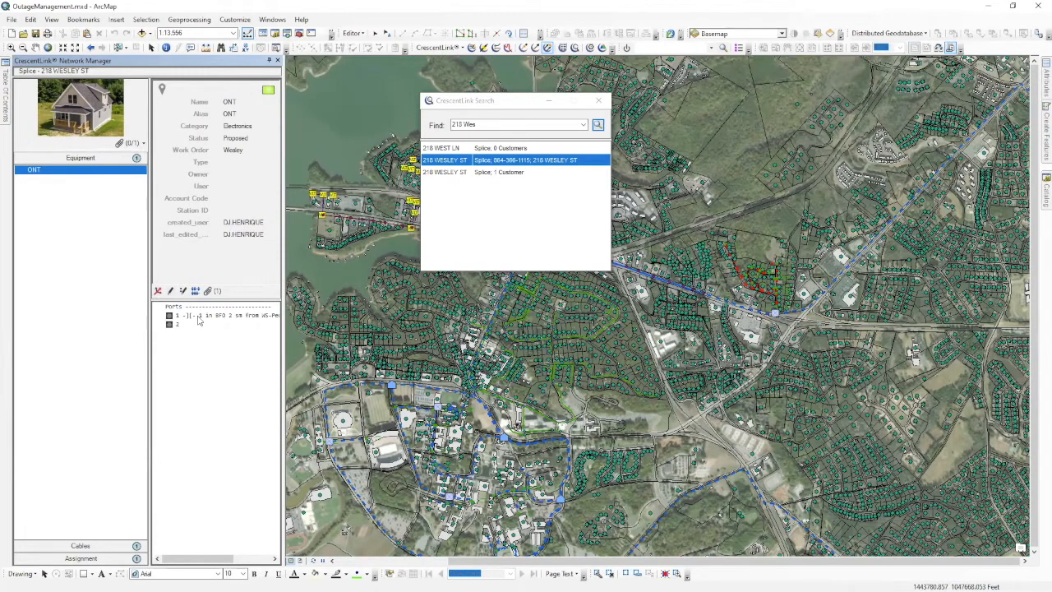
pyautogui.click(598, 100)
pyautogui.doubleClick(219, 318)
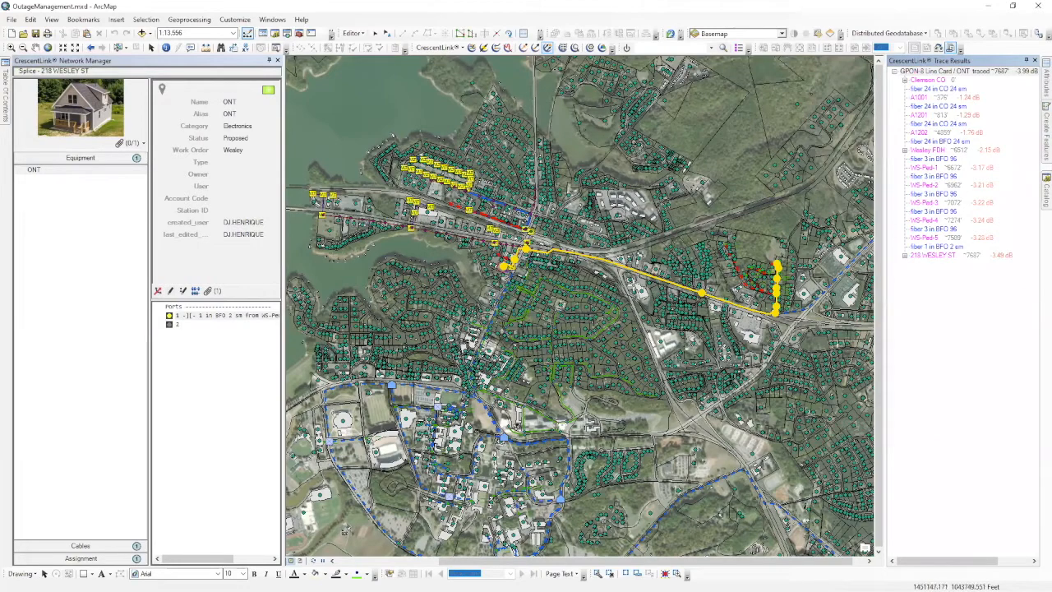
pyautogui.moveTo(595, 299); pyautogui.dragTo(575, 316)
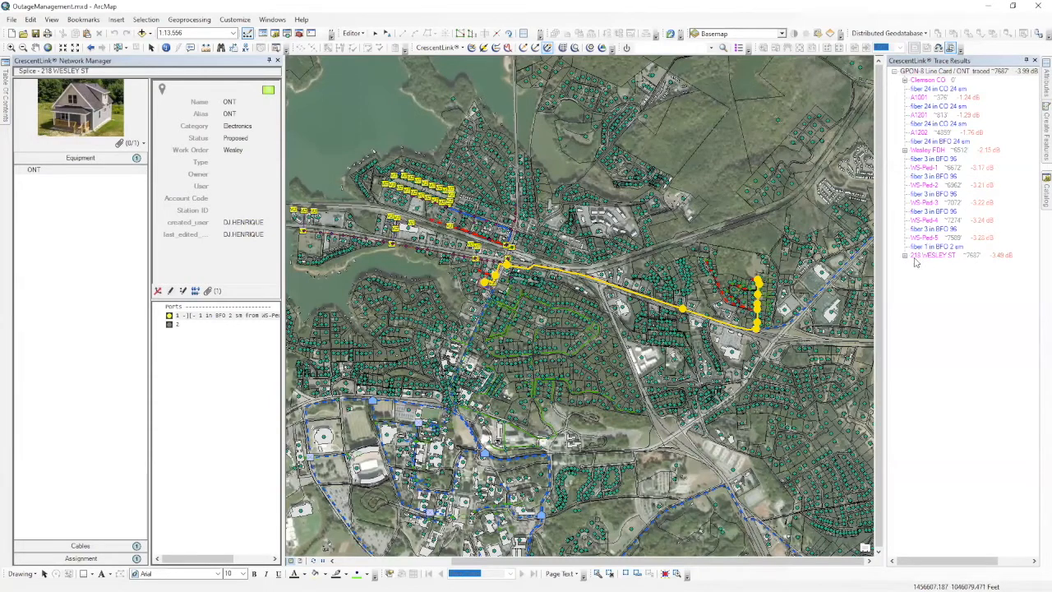
pyautogui.click(905, 151)
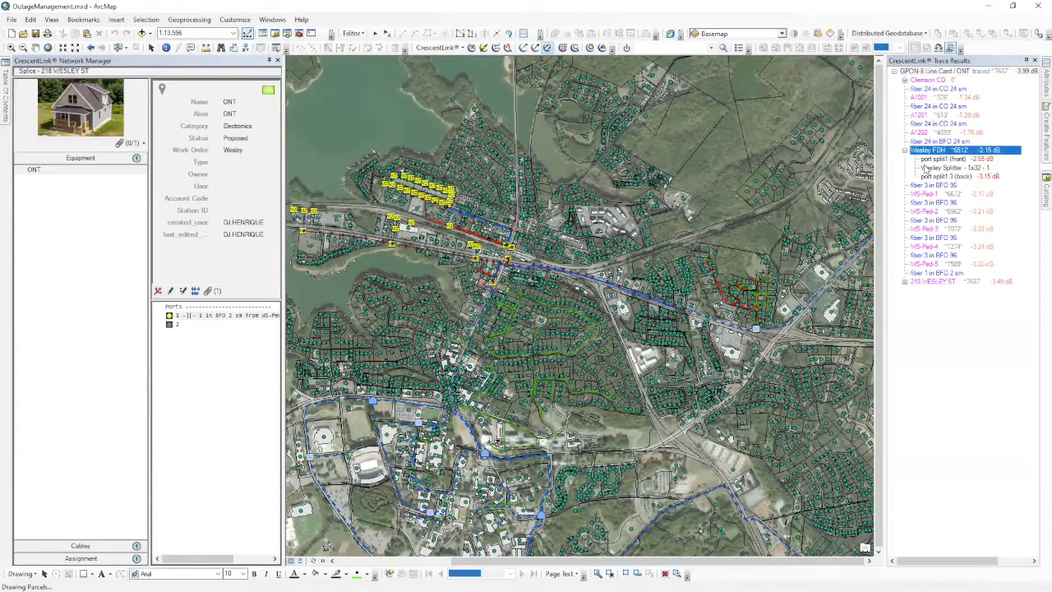
pyautogui.click(906, 282)
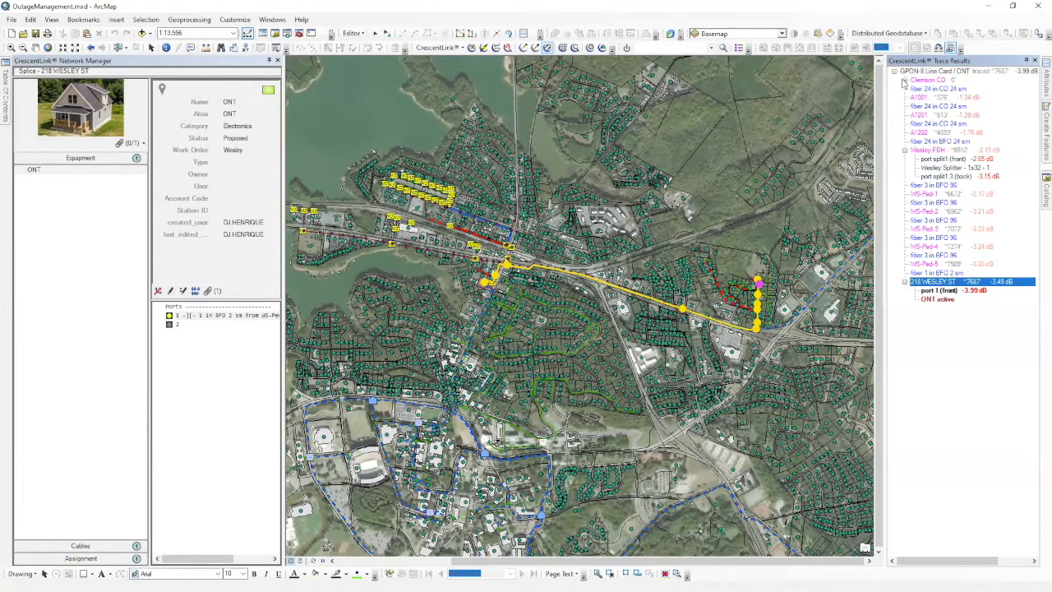
pyautogui.click(904, 82)
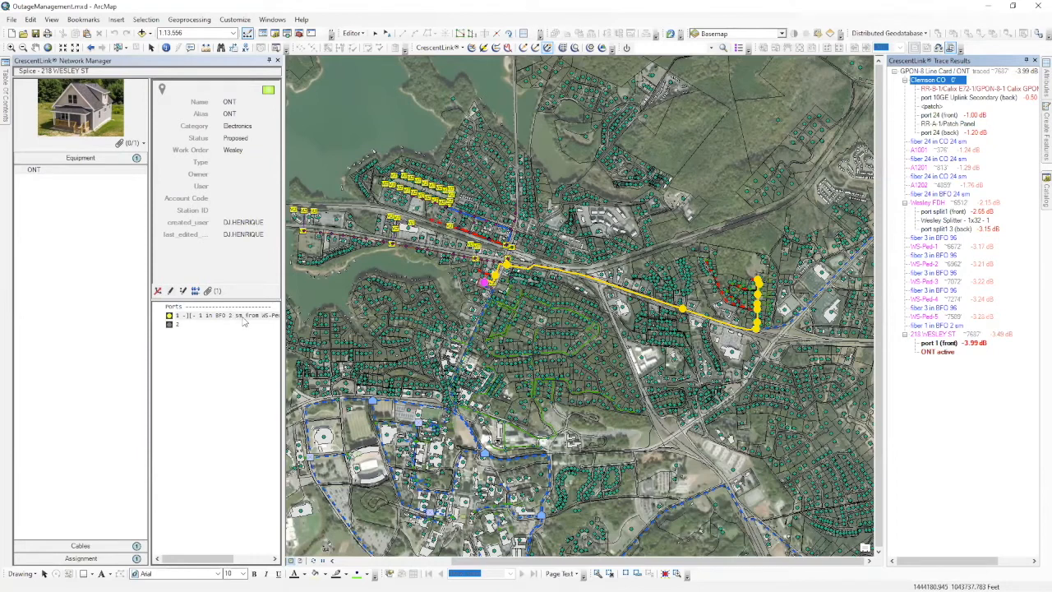
# List the BFO 2 sm drop cable's fibers, select Fiber 1 'Wesley:3', and widen the panel.
pyautogui.click(103, 545)
pyautogui.click(220, 162)
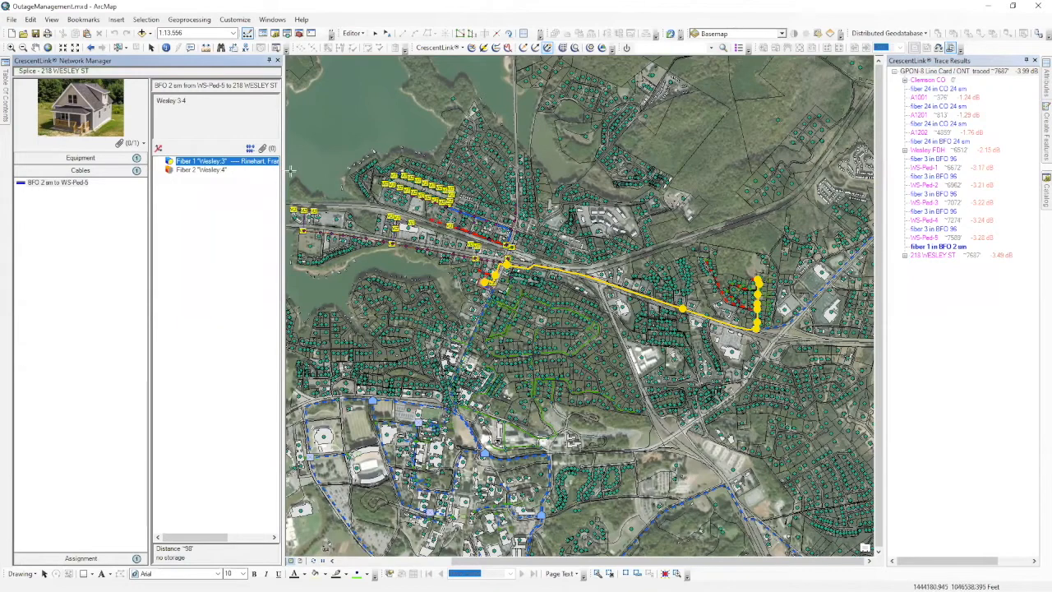
pyautogui.moveTo(285, 173); pyautogui.dragTo(330, 173)
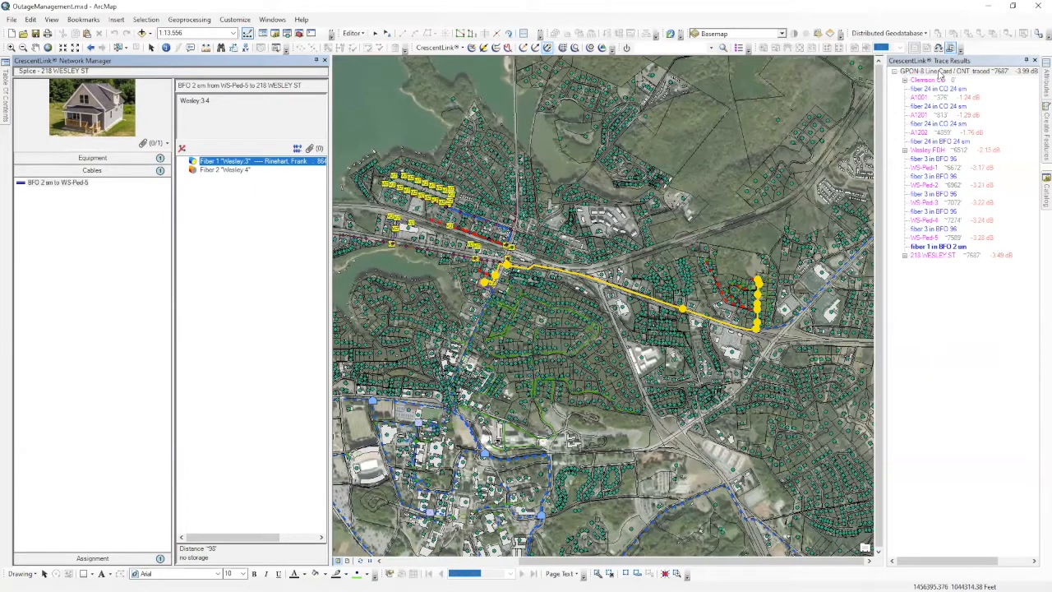
# Open the traced line card's Design Layout Record, tucking away Network Manager.
pyautogui.rightClick(942, 74)
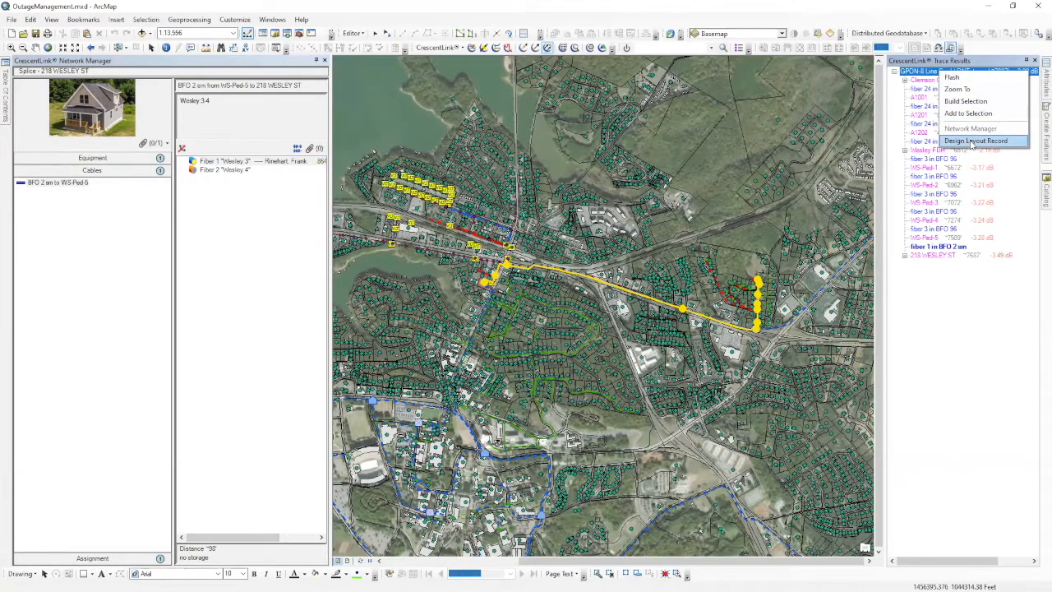
pyautogui.click(982, 143)
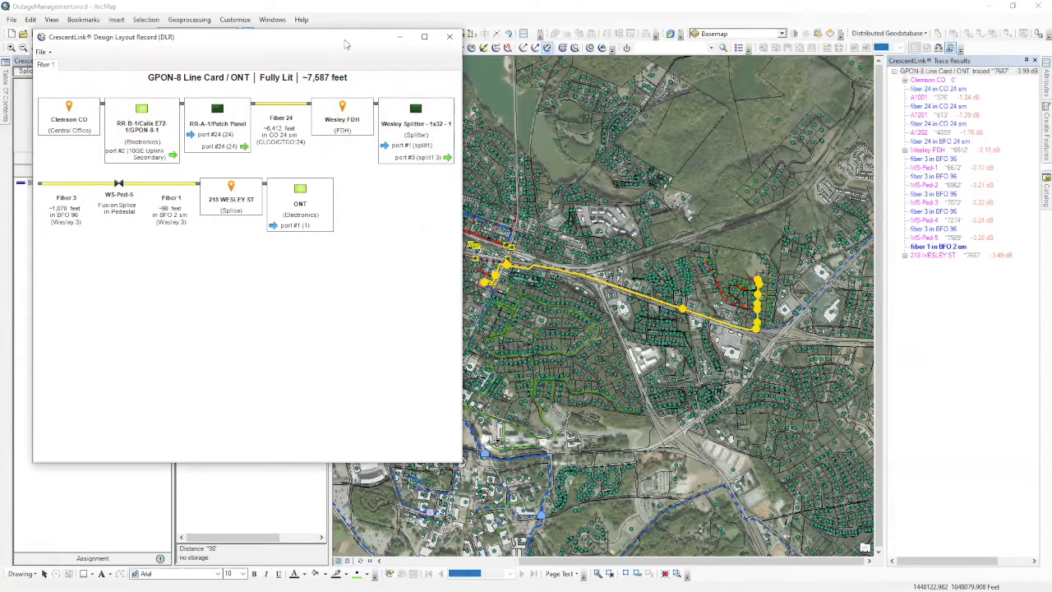
pyautogui.moveTo(346, 44); pyautogui.dragTo(662, 85)
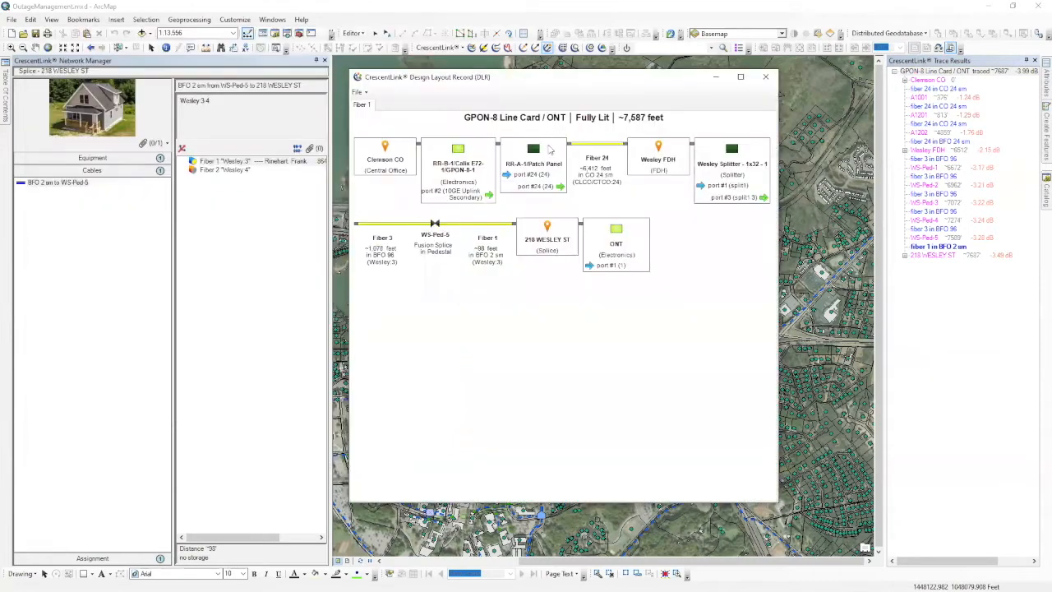
pyautogui.click(317, 61)
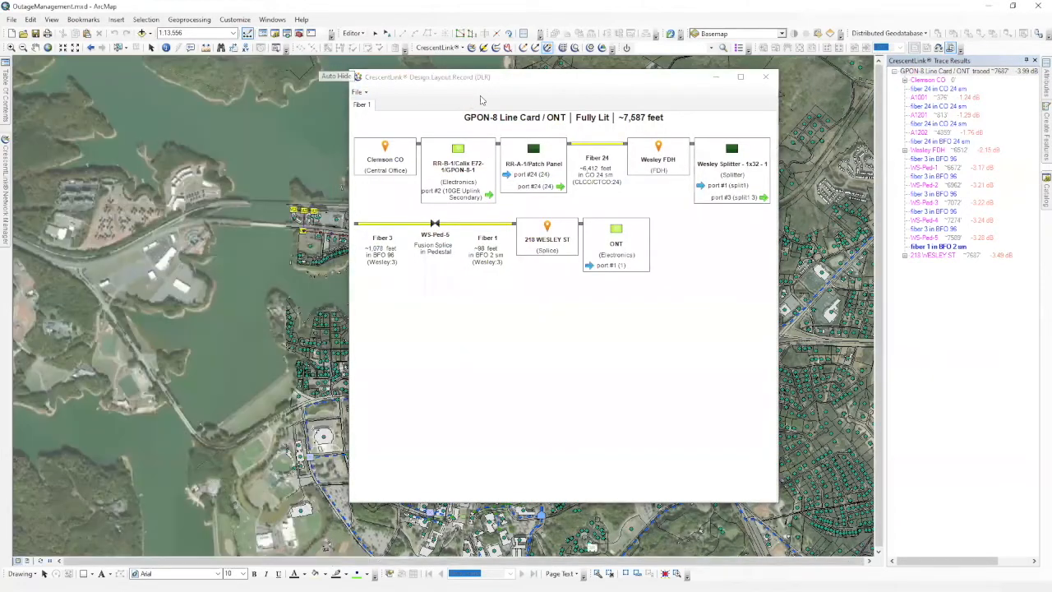
pyautogui.click(505, 80)
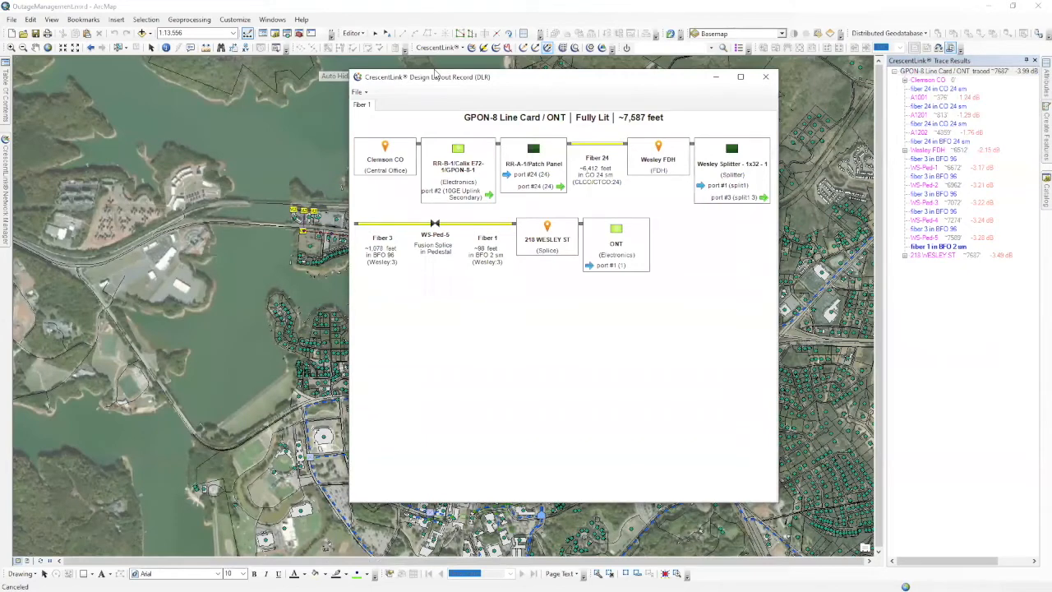
# Reposition the Design Layout Record window and make it shorter.
pyautogui.moveTo(436, 74); pyautogui.dragTo(141, 78)
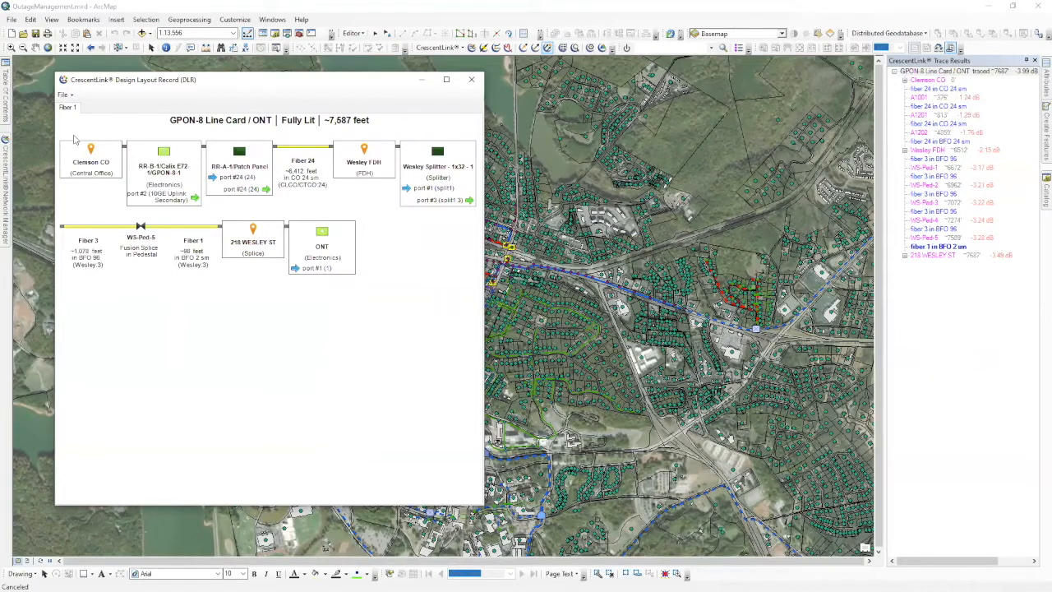
pyautogui.click(64, 94)
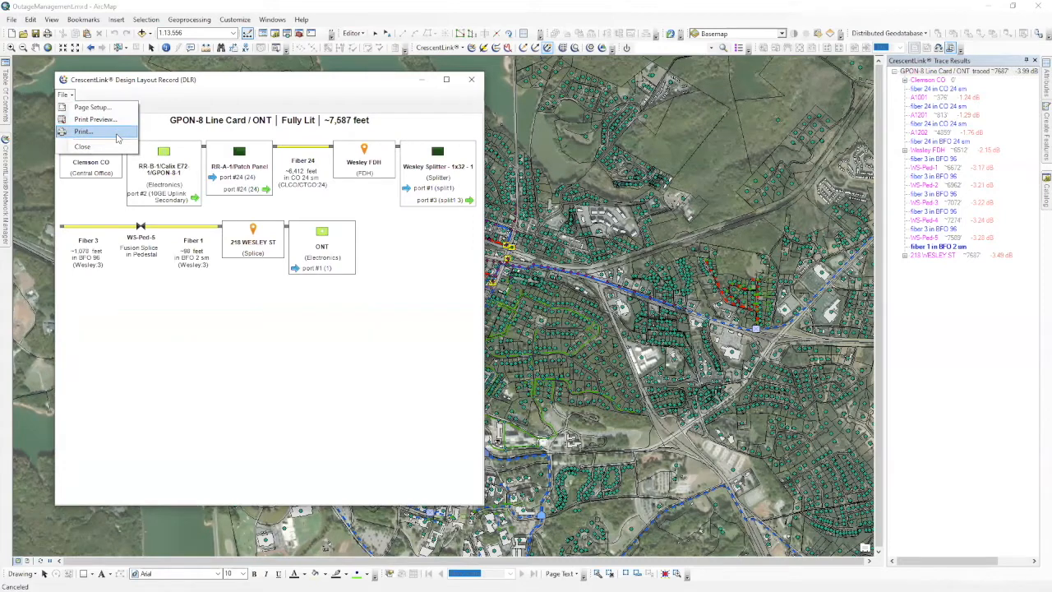
pyautogui.click(244, 95)
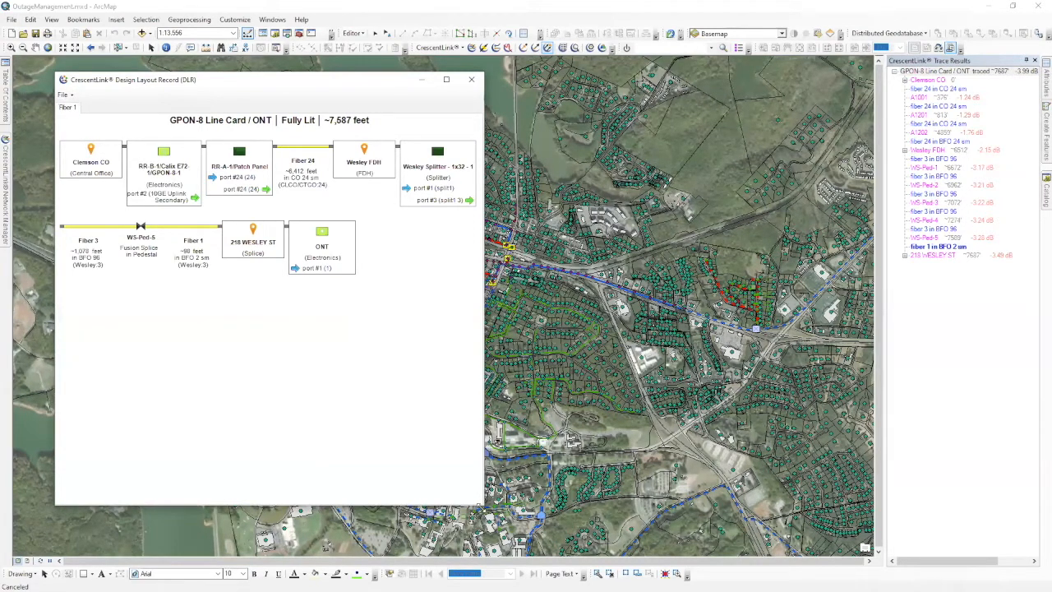
pyautogui.moveTo(483, 504); pyautogui.dragTo(489, 370)
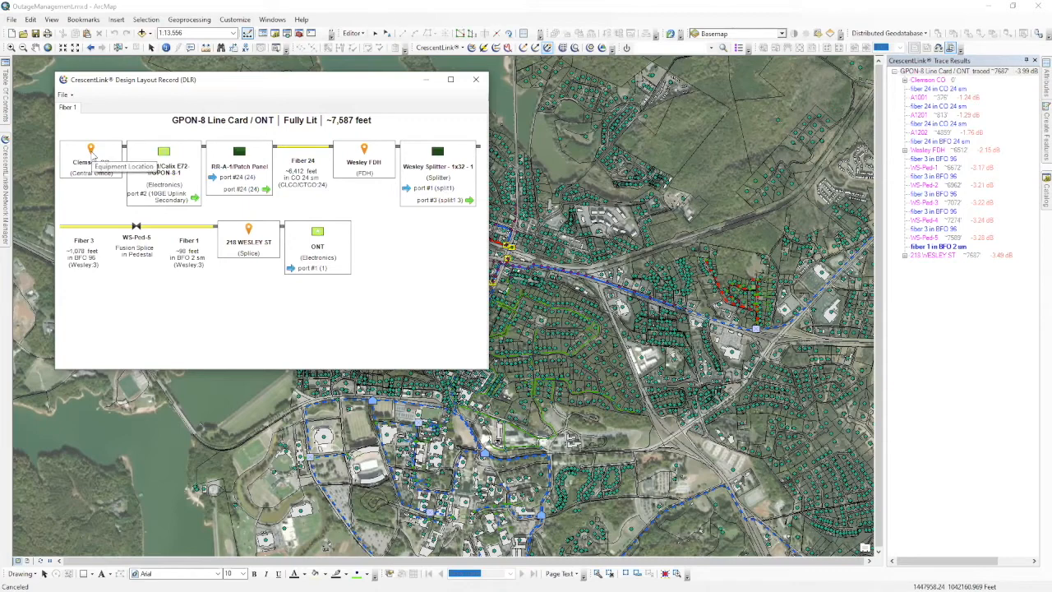
pyautogui.moveTo(176, 82); pyautogui.dragTo(518, 98)
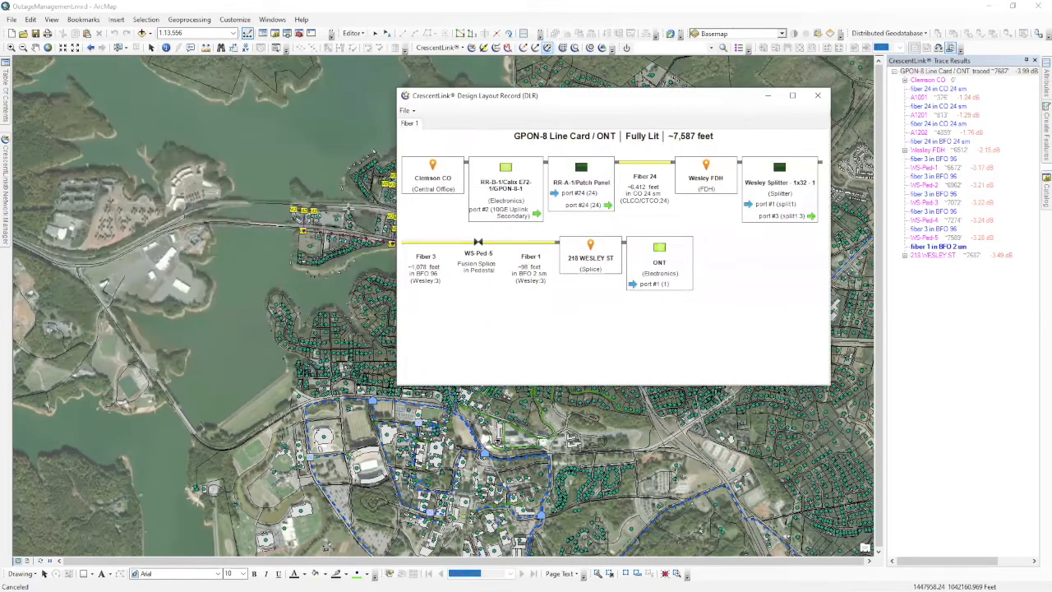
# Open the Clemson CO box from the layout record in Network Manager.
pyautogui.rightClick(434, 166)
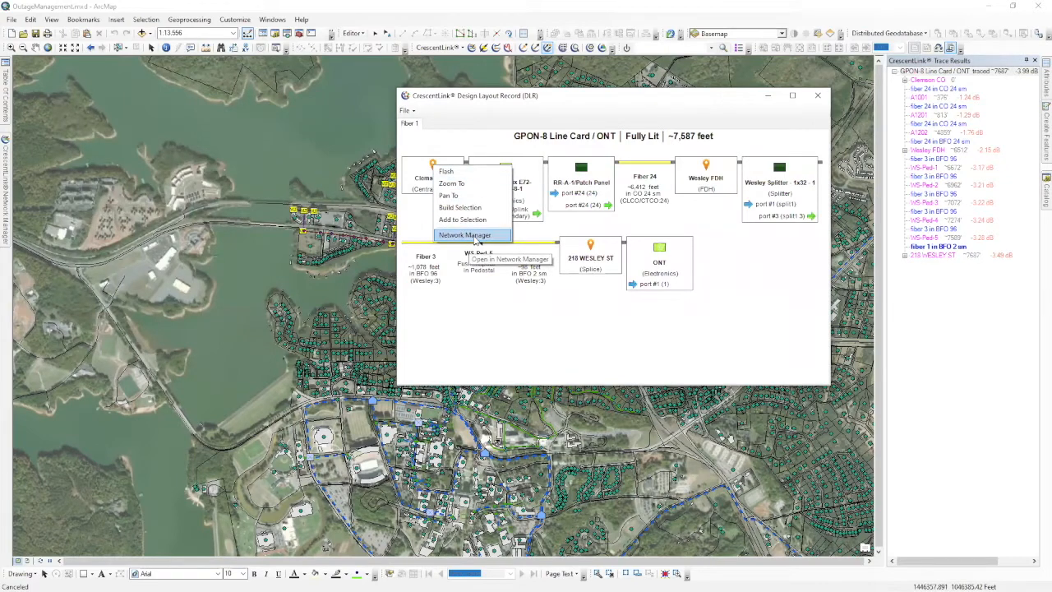
pyautogui.click(465, 235)
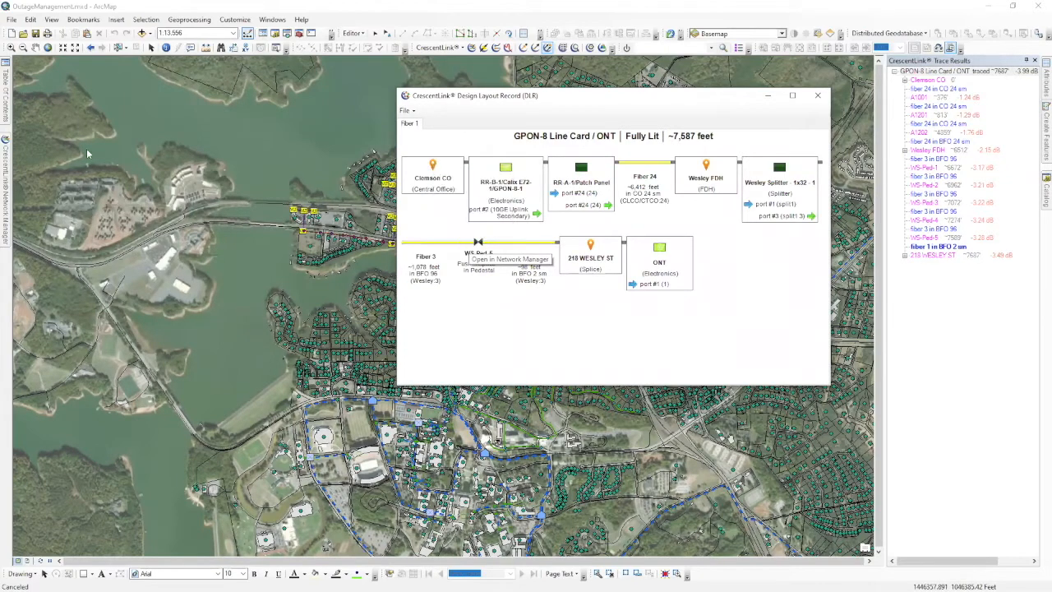
pyautogui.moveTo(12, 207)
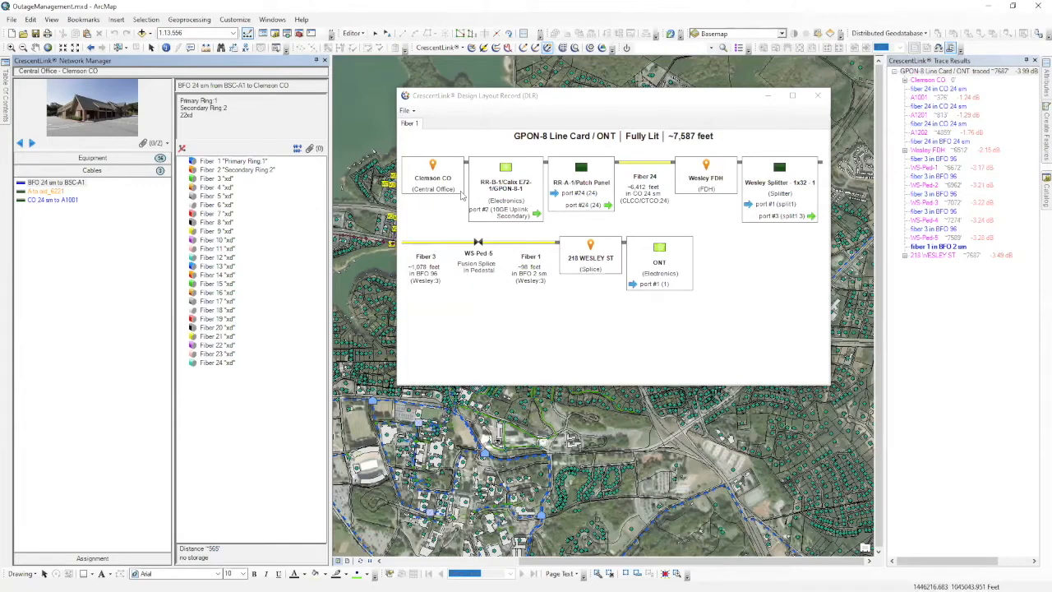
pyautogui.click(92, 158)
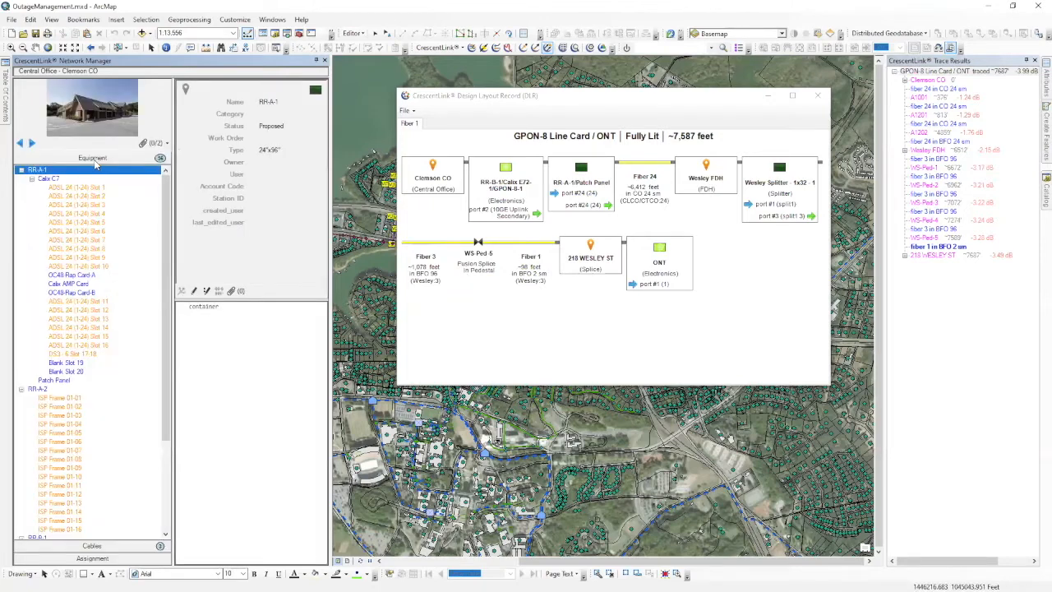
pyautogui.click(92, 545)
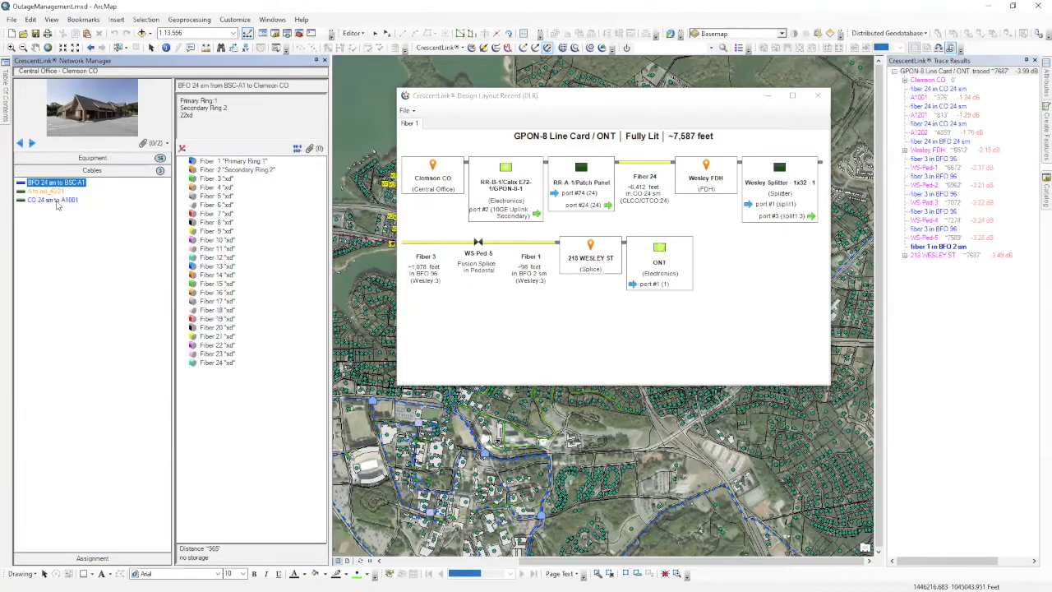
pyautogui.click(109, 560)
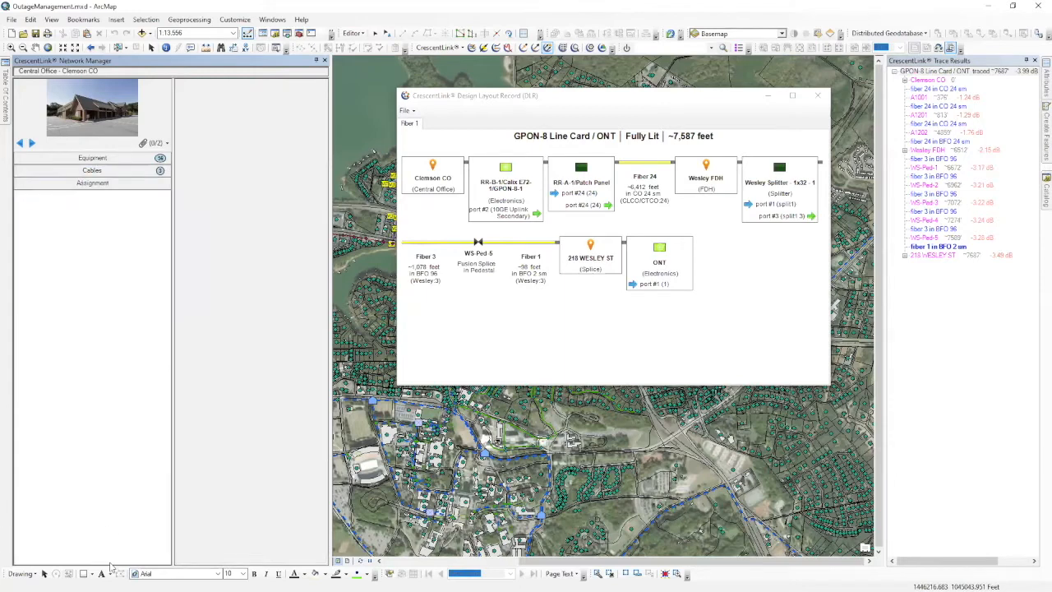
pyautogui.click(122, 173)
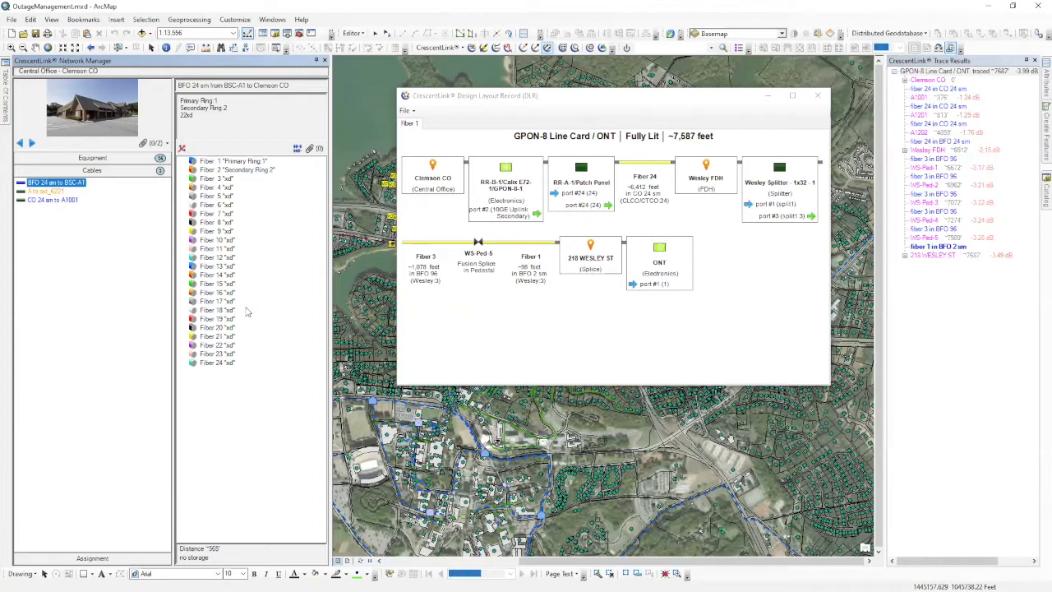
pyautogui.click(818, 96)
pyautogui.click(941, 256)
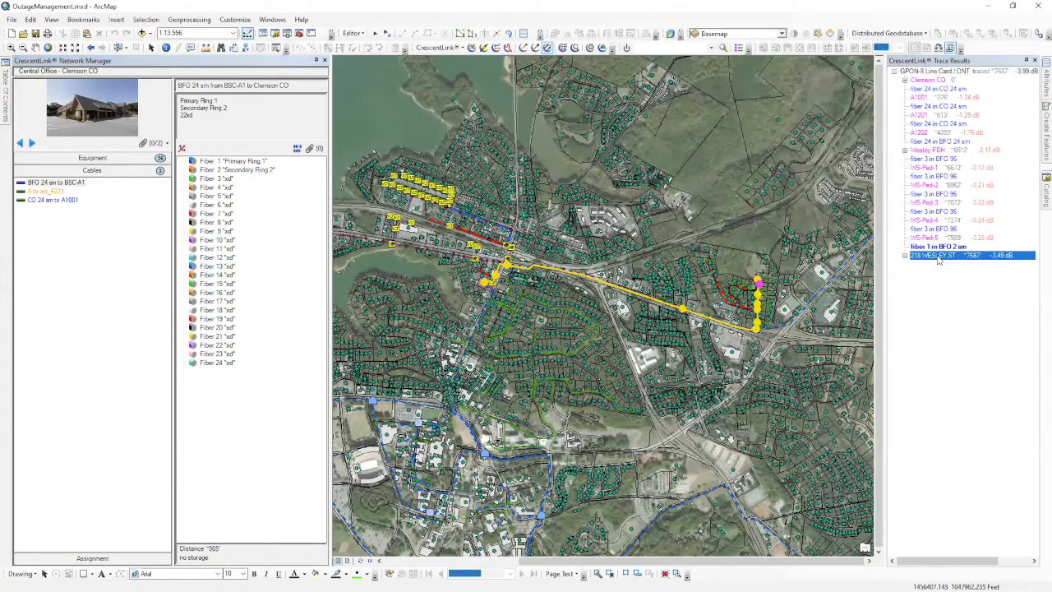
pyautogui.scroll(-4, 765, 292)
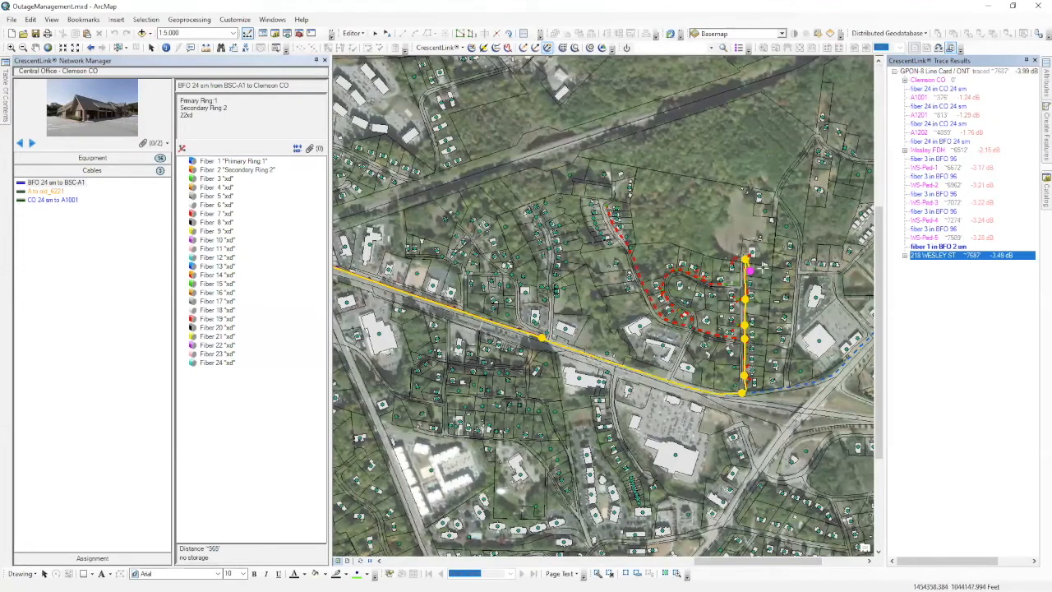
pyautogui.scroll(-2, 765, 267)
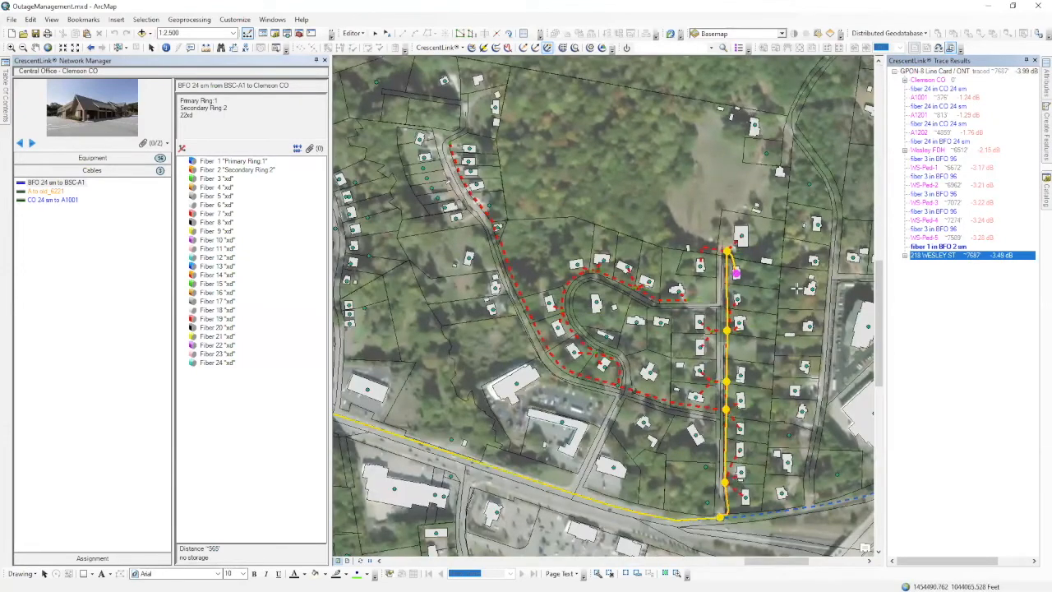
pyautogui.moveTo(790, 285); pyautogui.dragTo(718, 228)
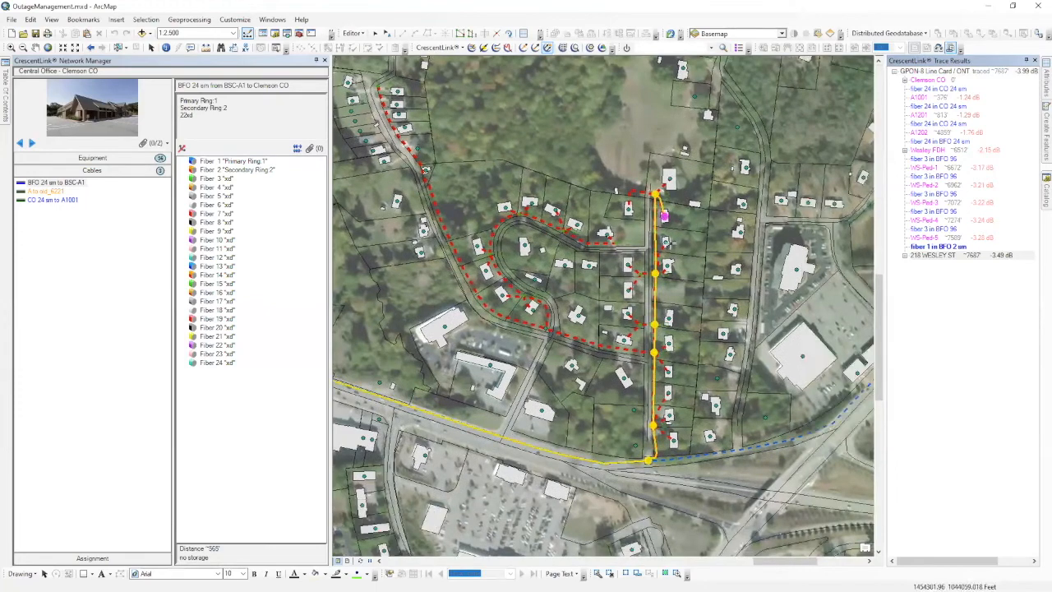
pyautogui.click(315, 61)
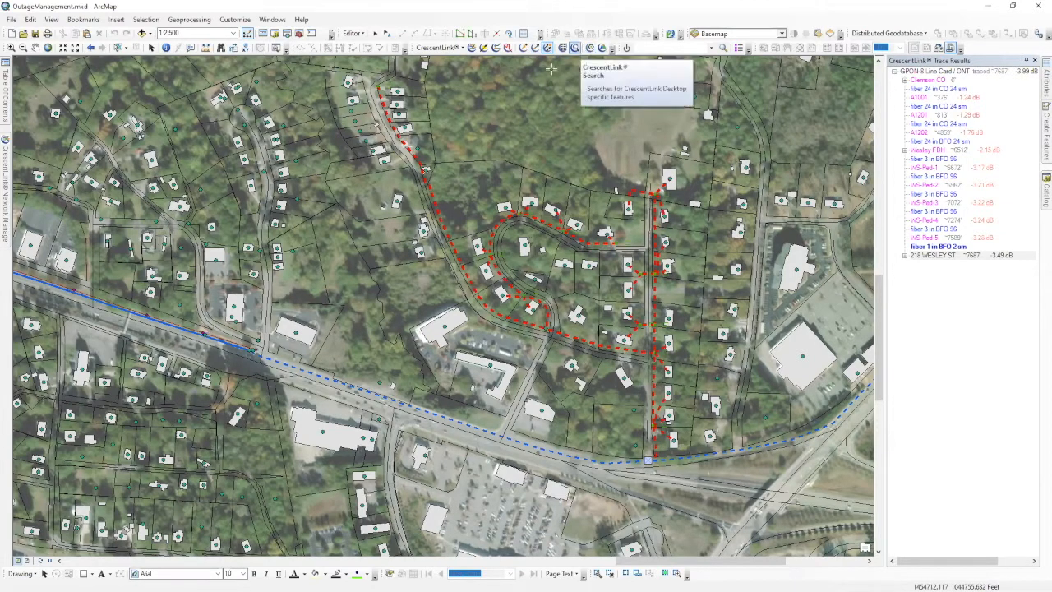
# Run a 1889-foot Distance Trace from the splice along its cable with 1% slack.
pyautogui.click(508, 48)
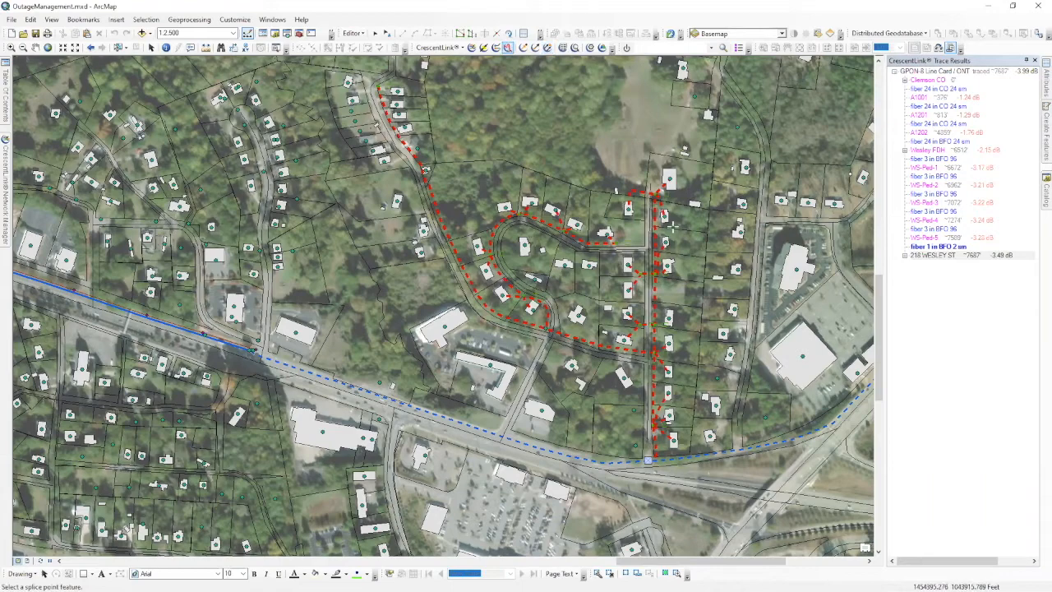
pyautogui.click(665, 216)
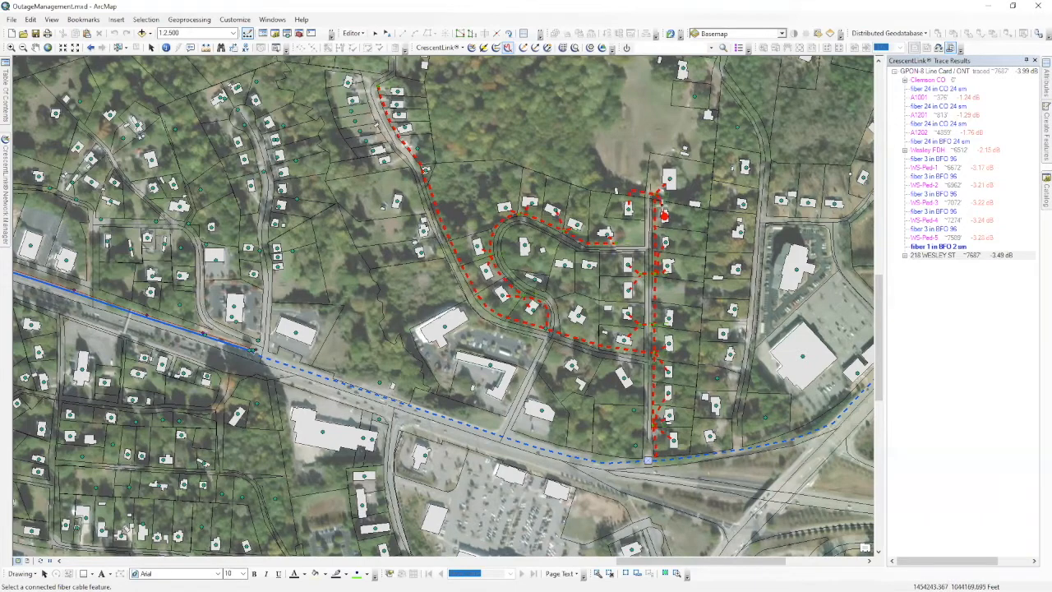
pyautogui.click(655, 222)
pyautogui.click(167, 175)
pyautogui.write('1889')
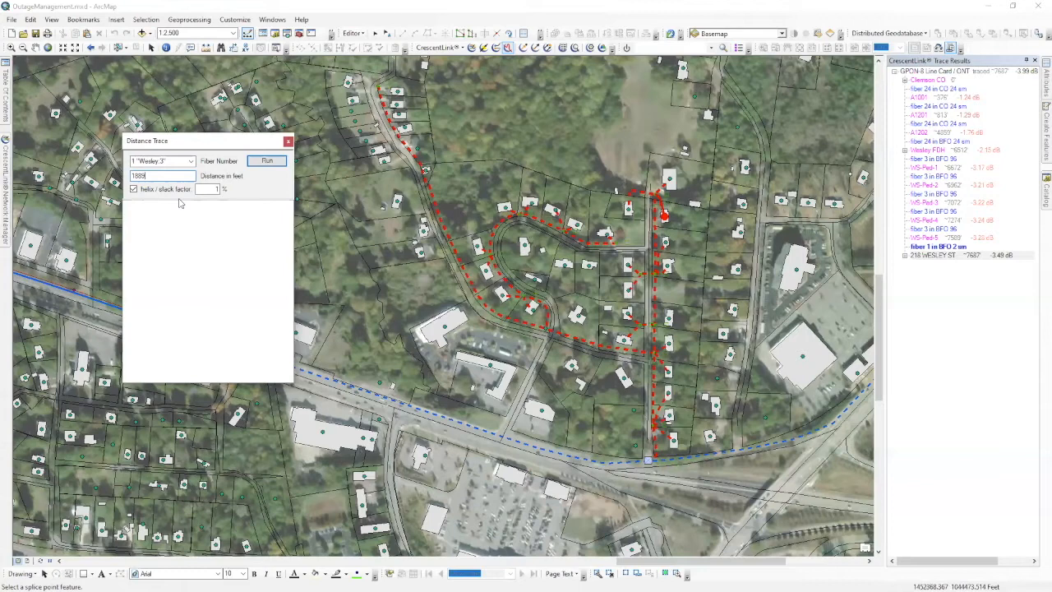
pyautogui.click(265, 163)
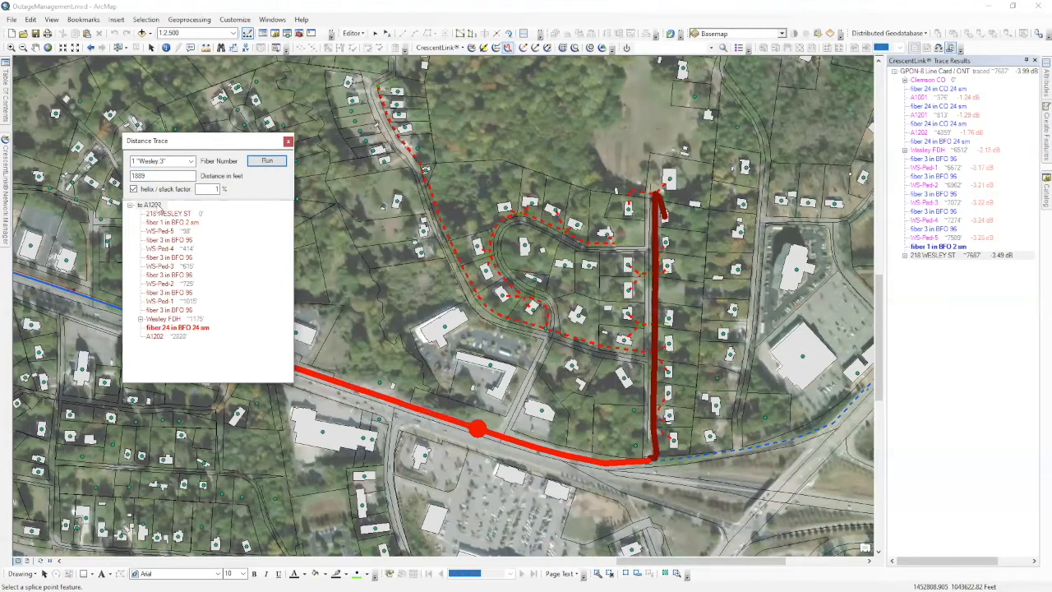
pyautogui.click(152, 205)
pyautogui.click(160, 212)
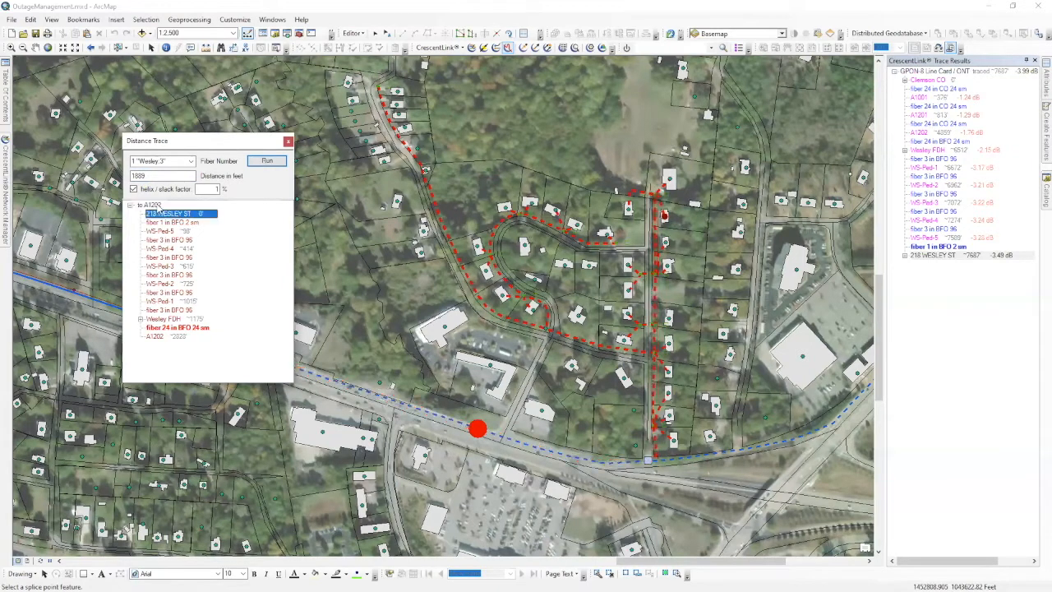
pyautogui.press('Down')
pyautogui.press('Down')
pyautogui.press('Down')
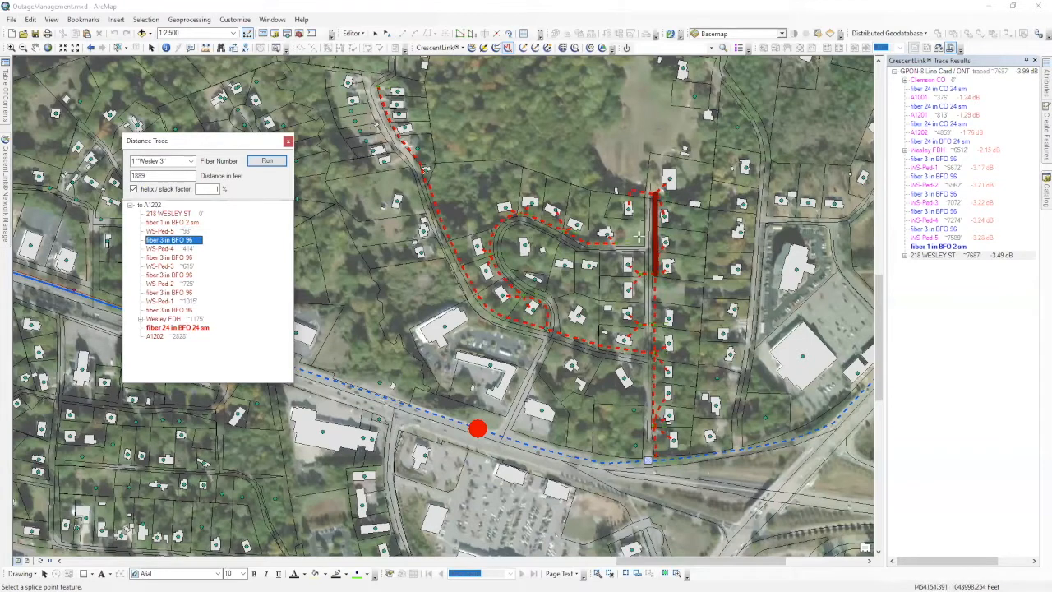
pyautogui.press('Down')
pyautogui.press('Down')
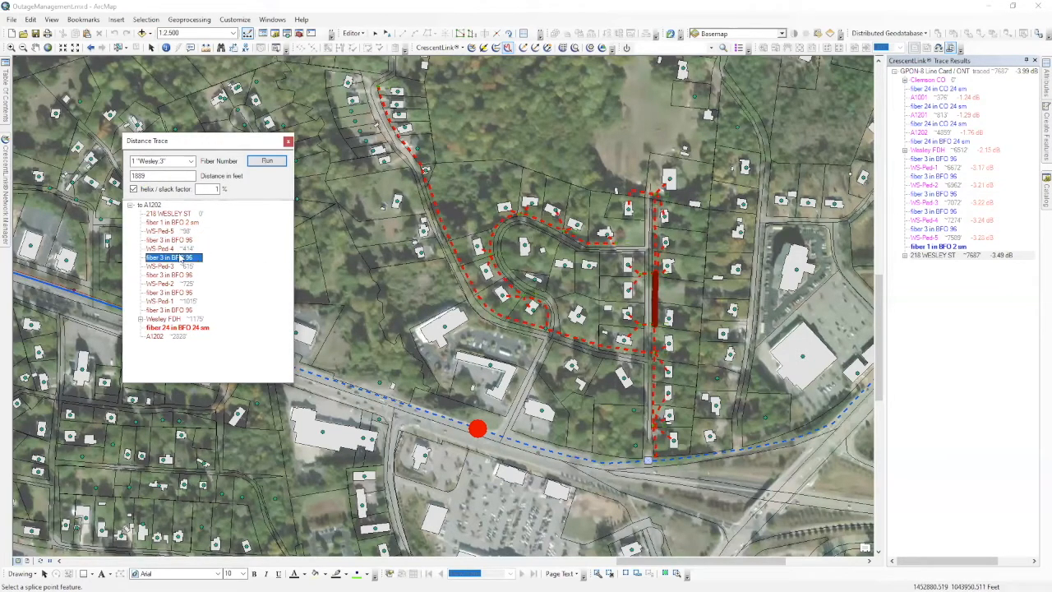
pyautogui.click(186, 268)
pyautogui.click(190, 276)
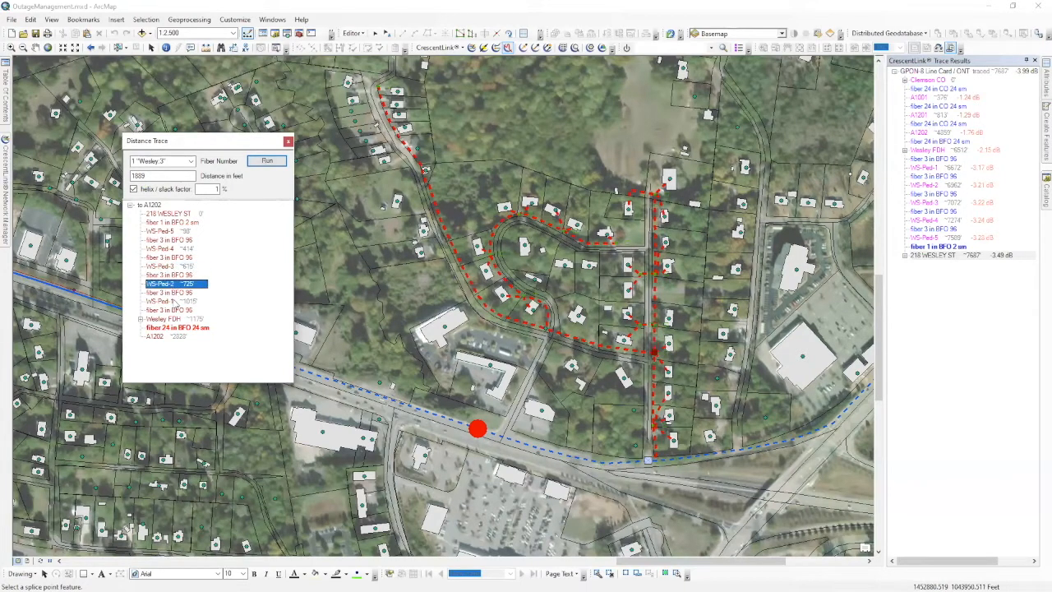
pyautogui.click(175, 295)
pyautogui.click(175, 302)
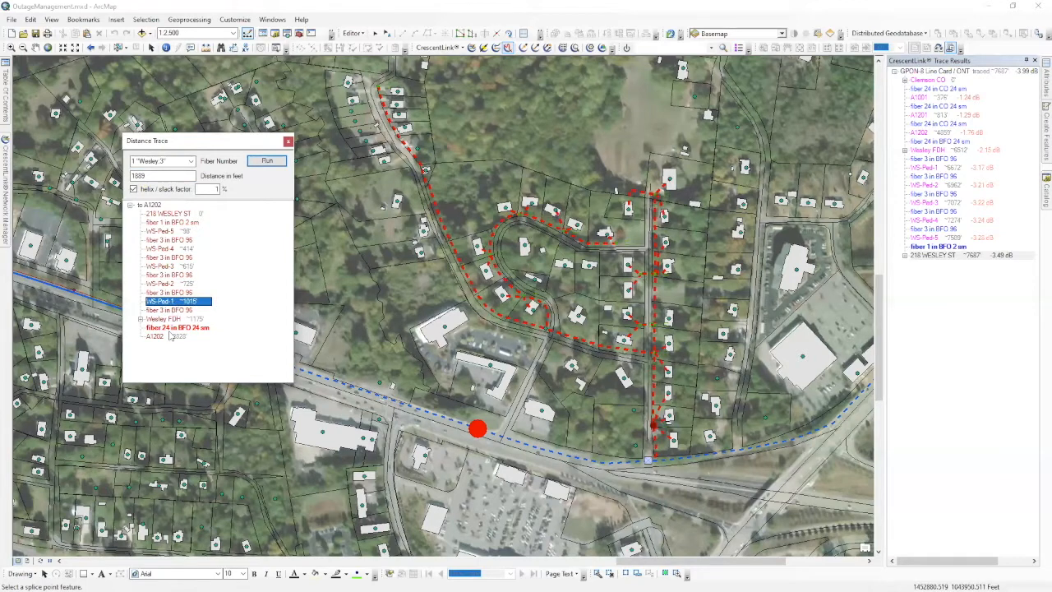
pyautogui.click(175, 328)
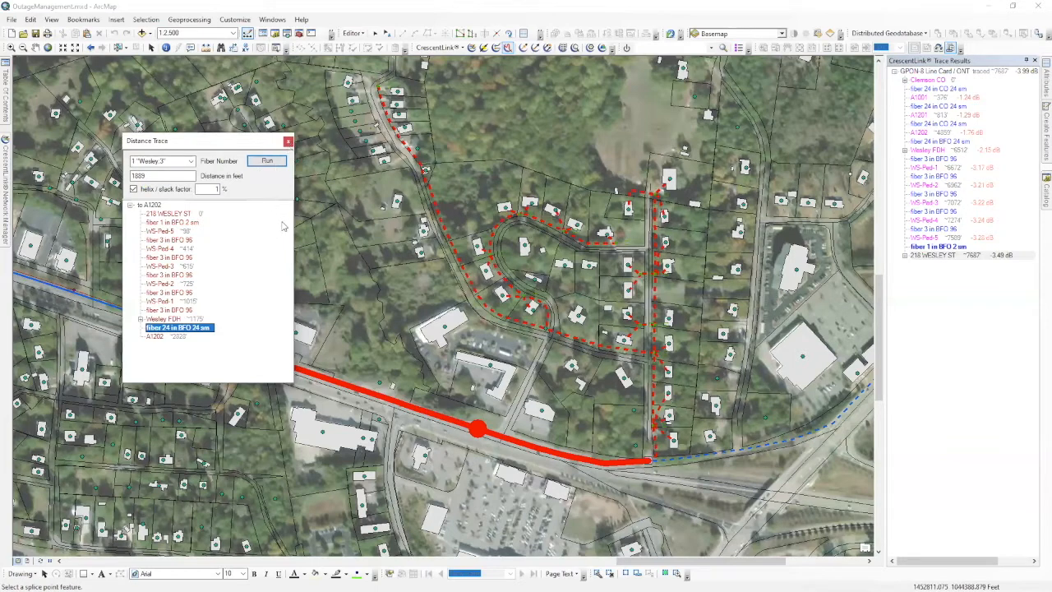
# Clear the distance trace, pin Network Manager, and trace all fibers of cable BFO 96.
pyautogui.click(288, 141)
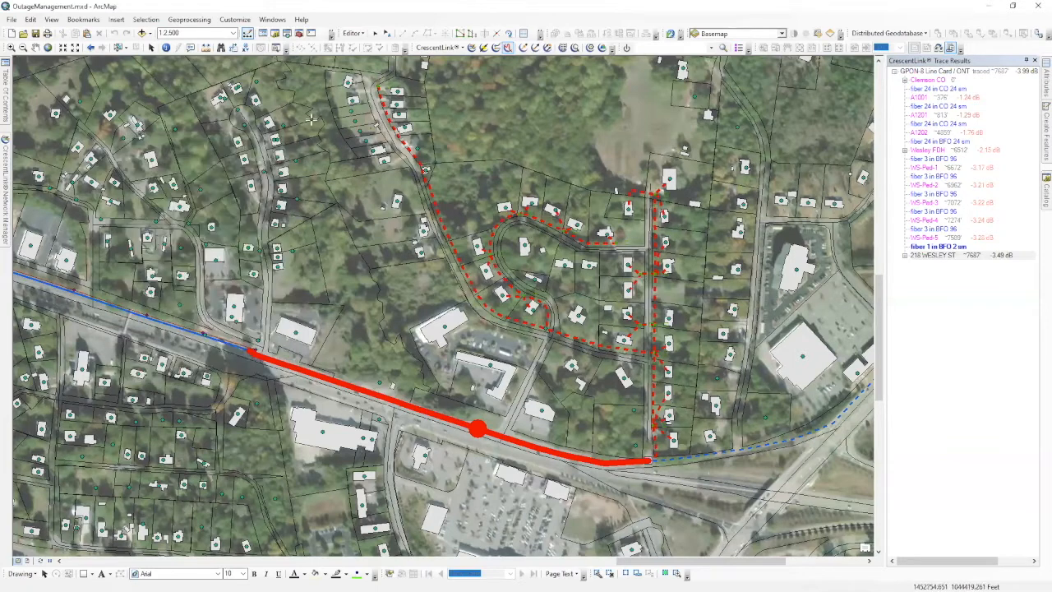
pyautogui.click(471, 47)
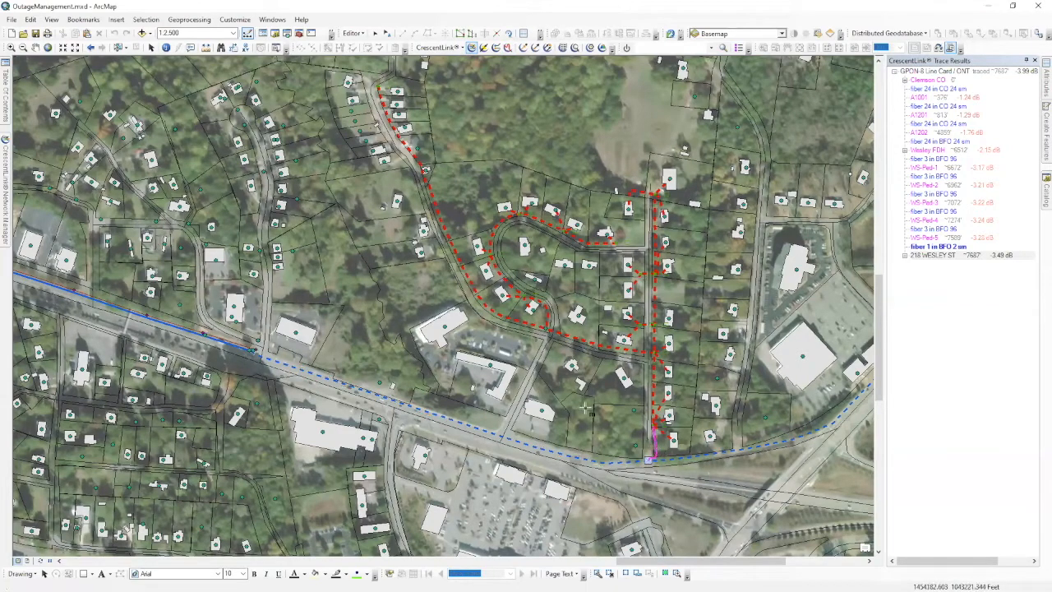
pyautogui.moveTo(6, 197)
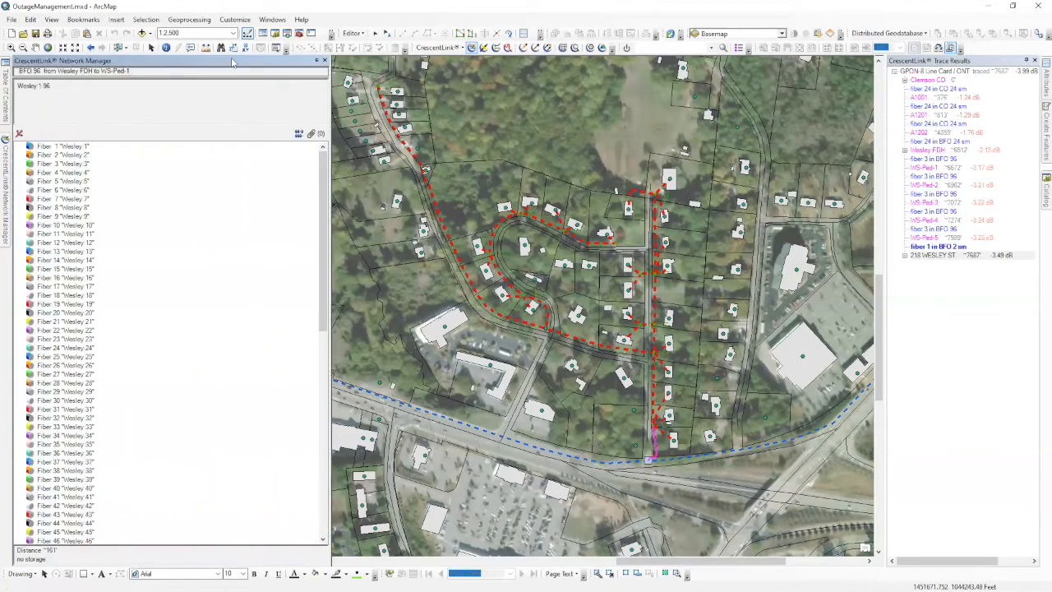
pyautogui.click(316, 61)
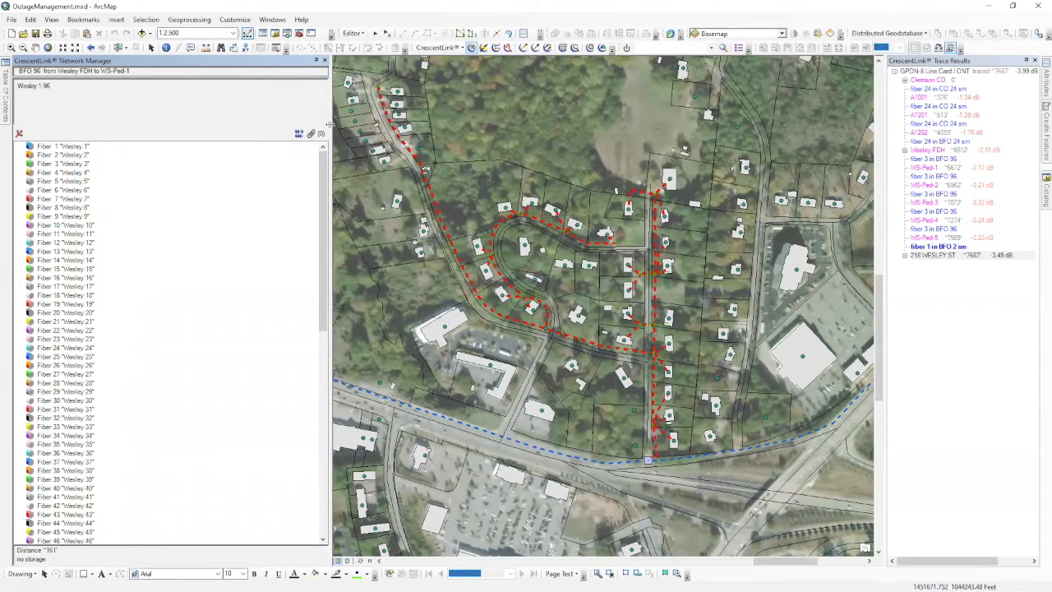
pyautogui.click(20, 135)
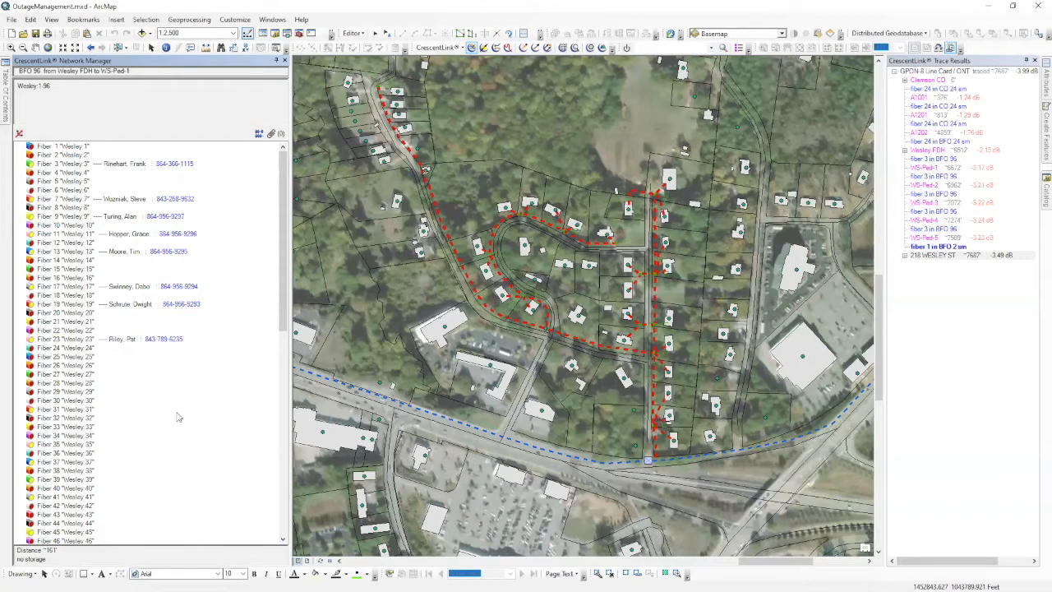
pyautogui.scroll(-7, 176, 417)
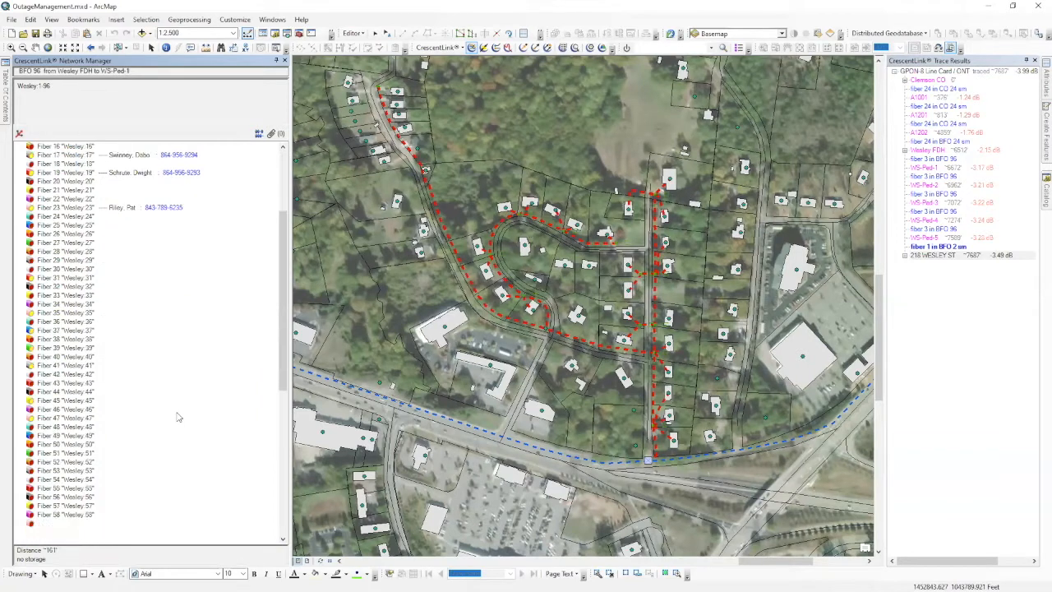
pyautogui.scroll(7, 177, 417)
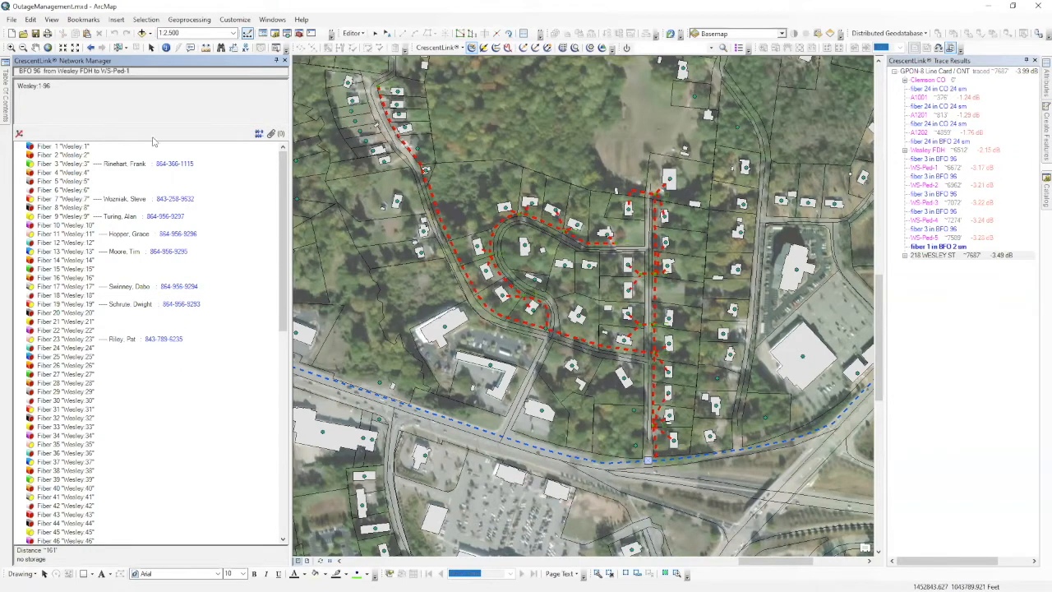
# Run the Cable Summary report for BFO 96 from the Fiber 3 entry.
pyautogui.rightClick(78, 167)
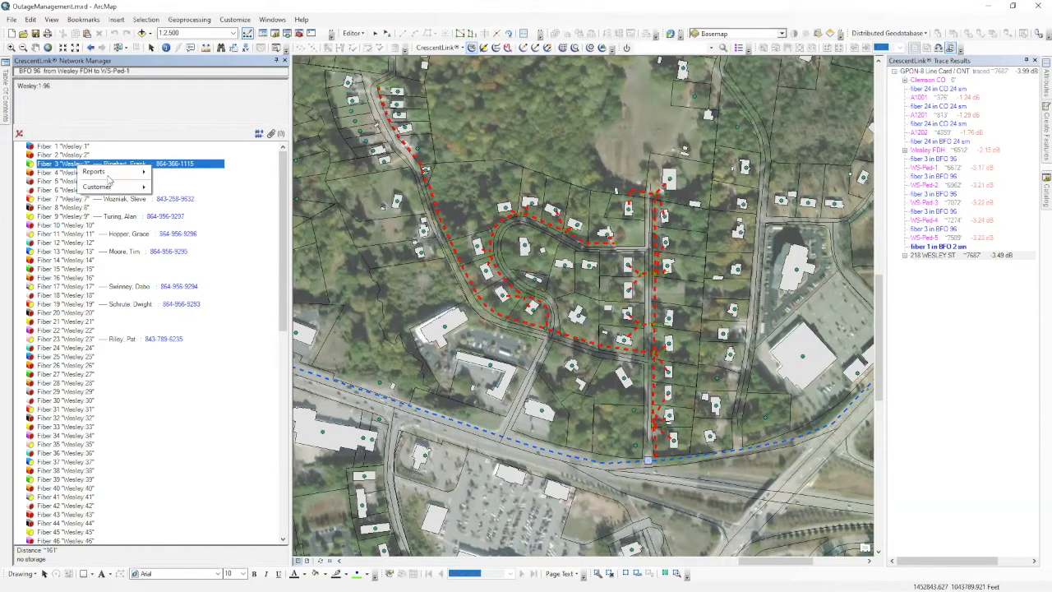
pyautogui.moveTo(107, 173)
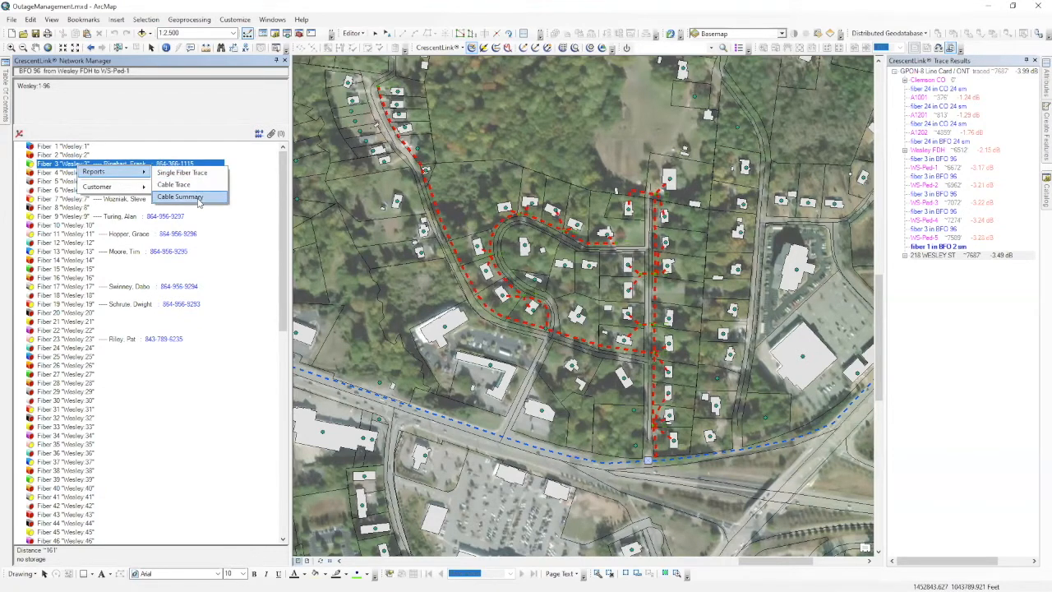
pyautogui.click(199, 196)
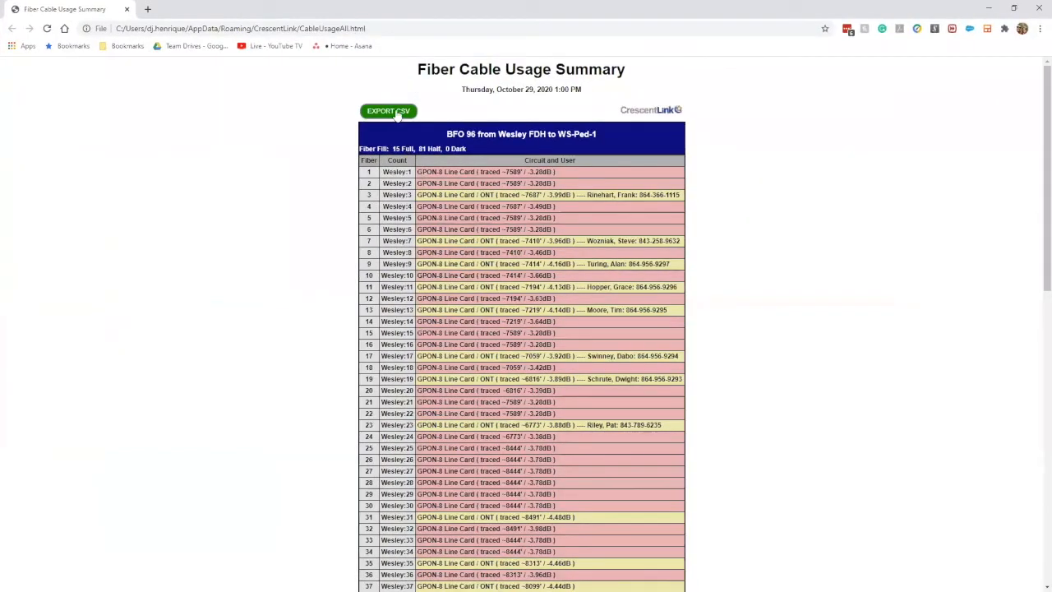
# Review the BFO 96 usage summary (15 Full, 81 Half, 0 Dark) and return to ArcMap.
pyautogui.doubleClick(470, 134)
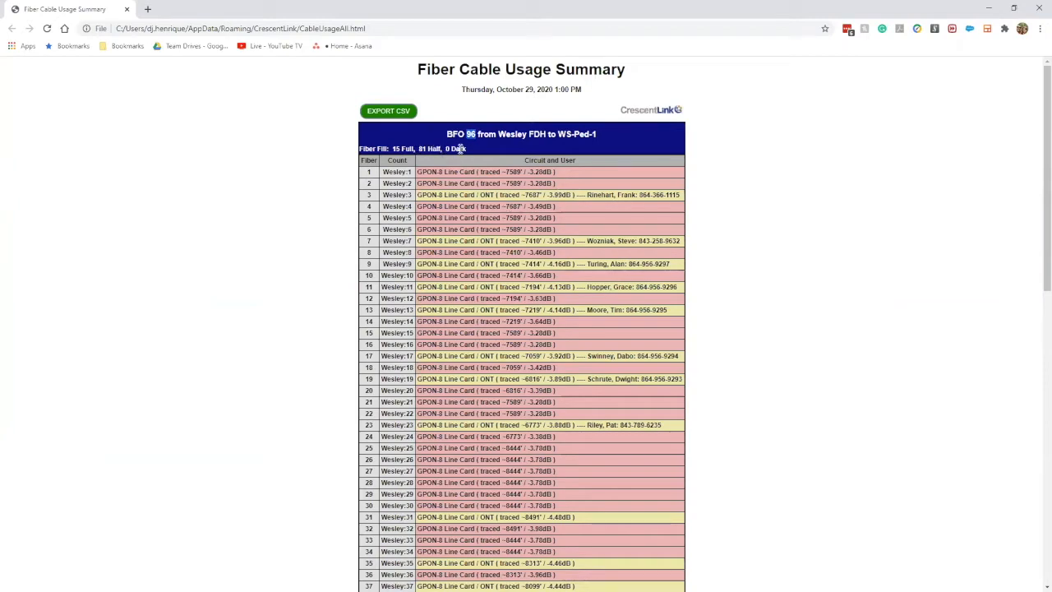
pyautogui.scroll(-8, 534, 362)
pyautogui.scroll(9, 533, 362)
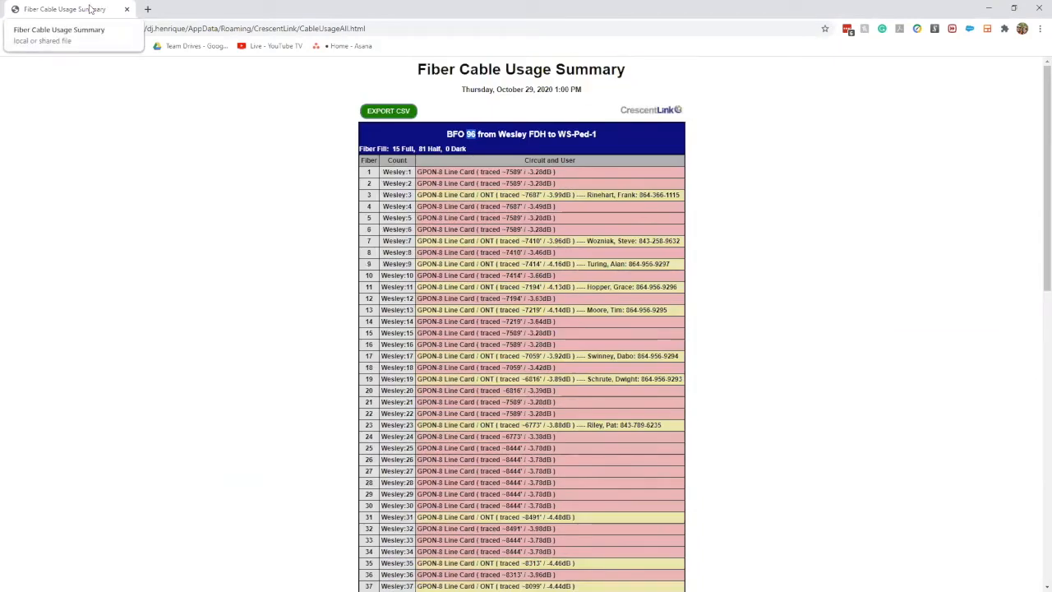
pyautogui.hotkey('alt', 'Tab')
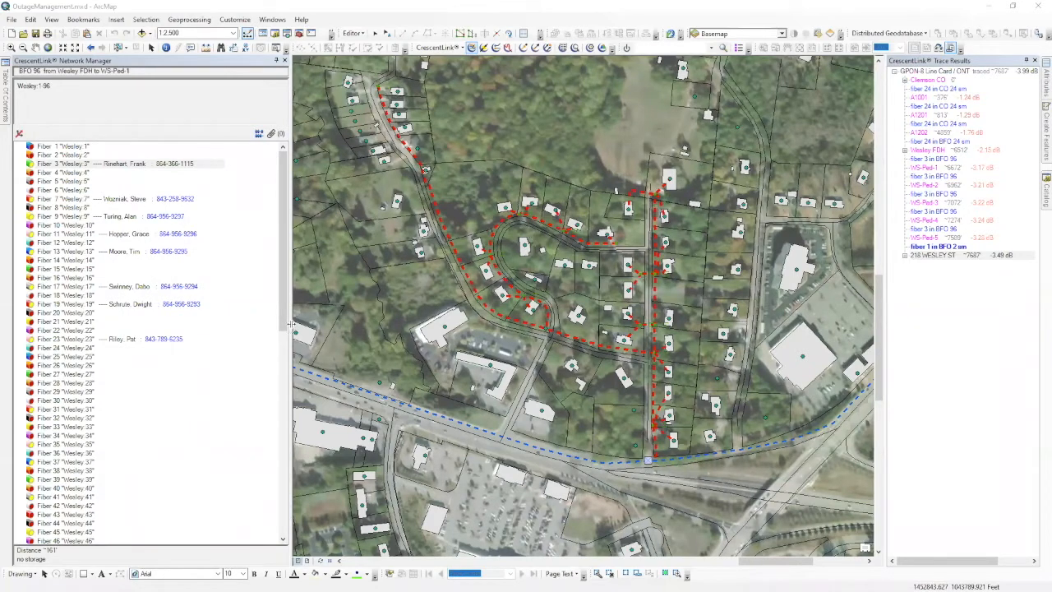
pyautogui.moveTo(290, 323); pyautogui.dragTo(245, 323)
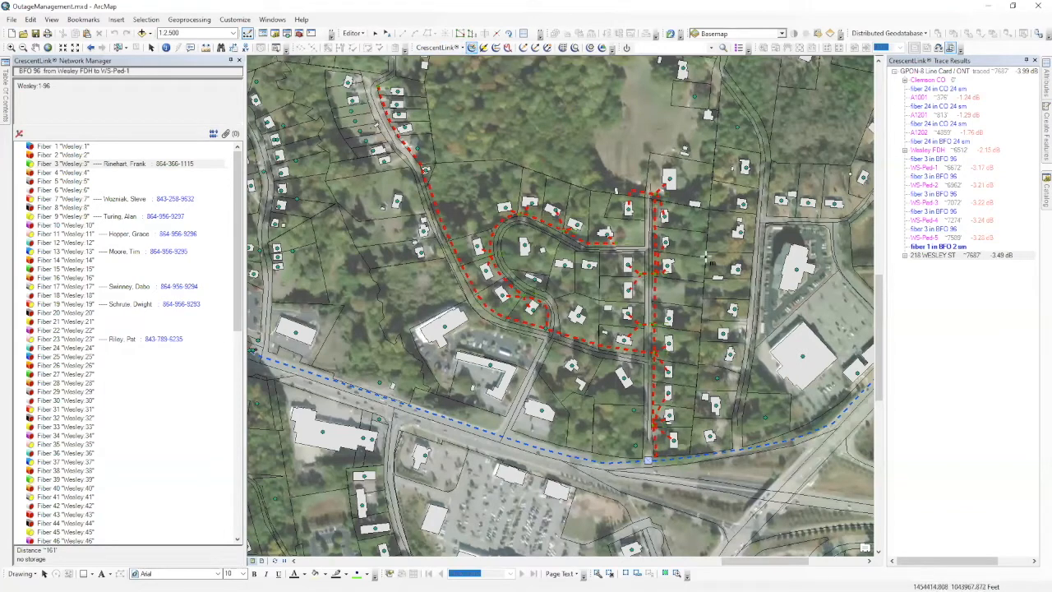
pyautogui.click(665, 217)
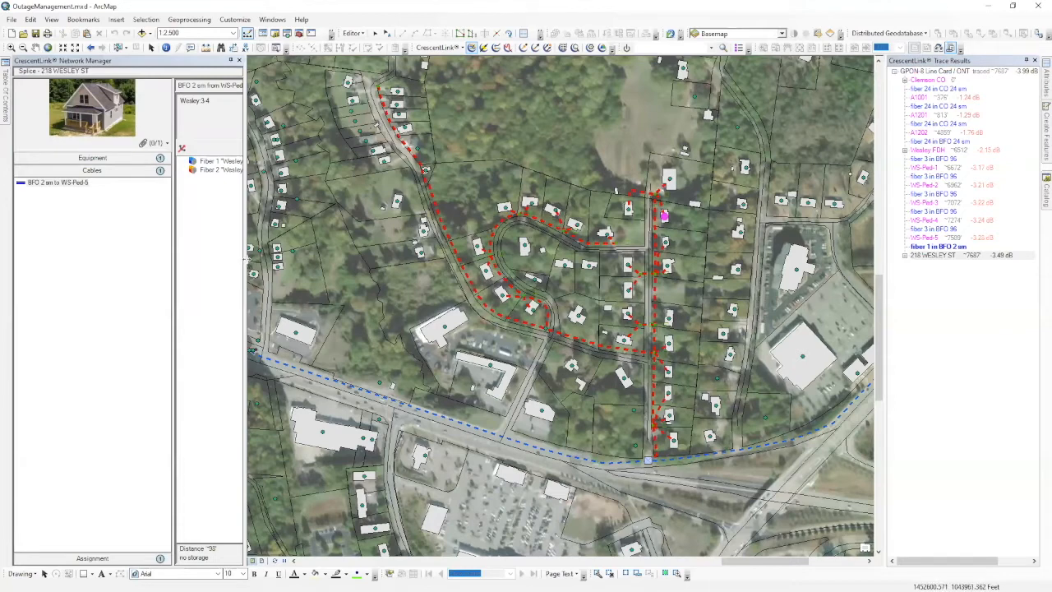
pyautogui.moveTo(244, 262); pyautogui.dragTo(365, 275)
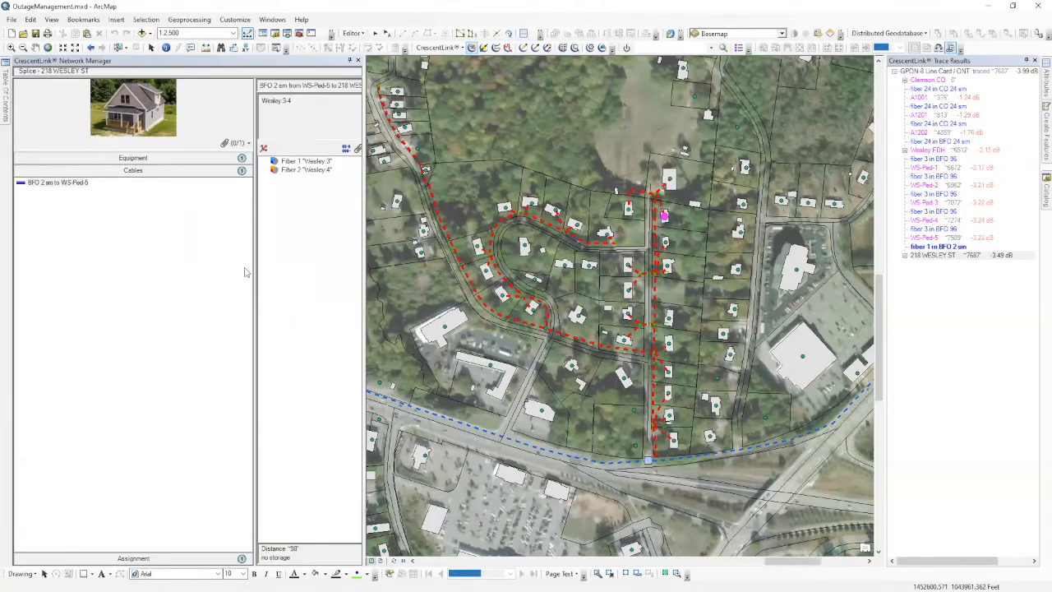
pyautogui.moveTo(253, 266); pyautogui.dragTo(201, 272)
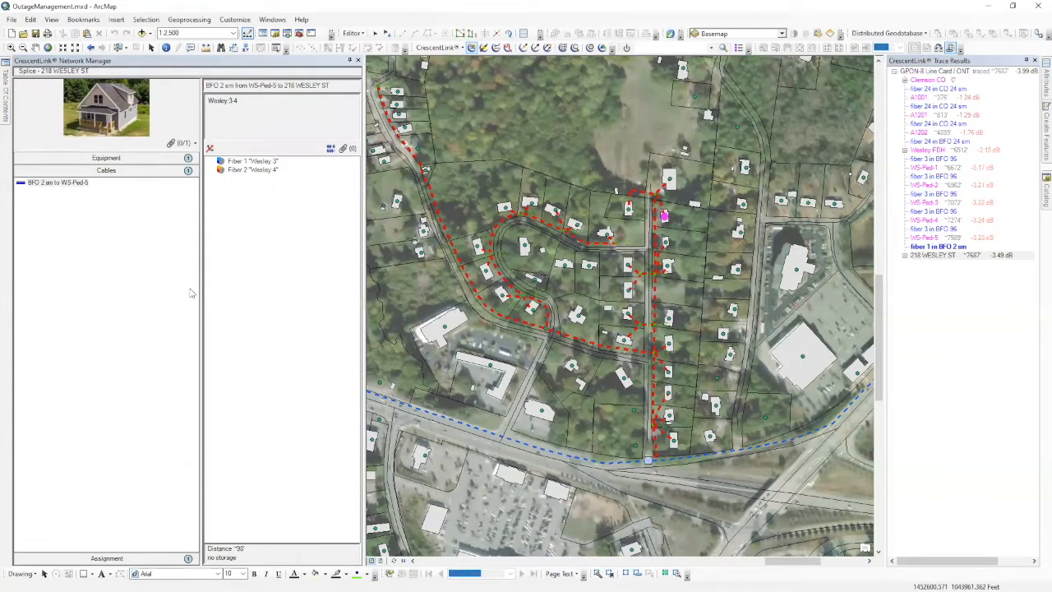
pyautogui.click(125, 161)
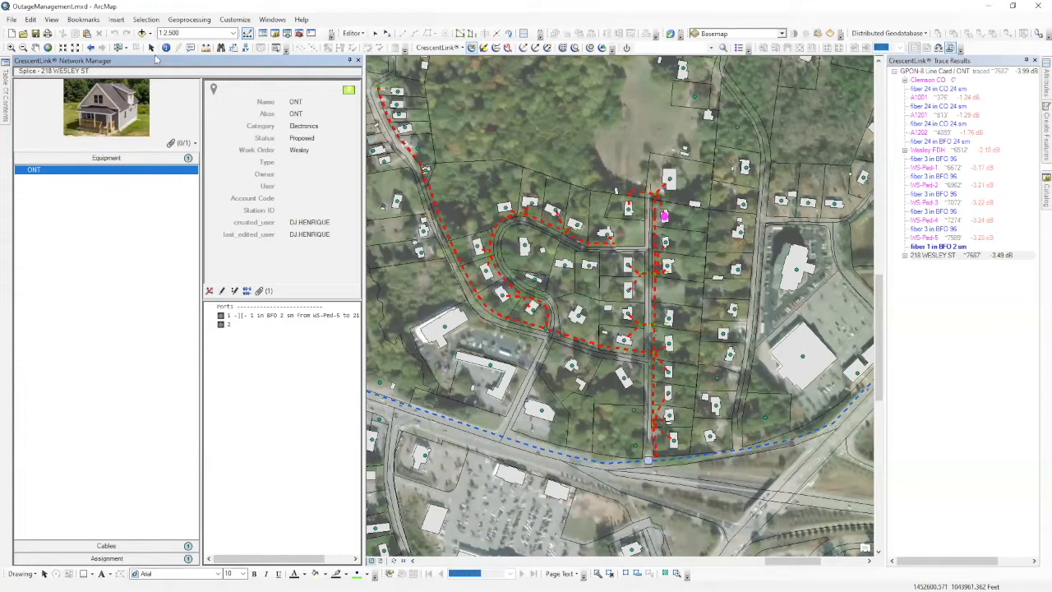
pyautogui.doubleClick(109, 112)
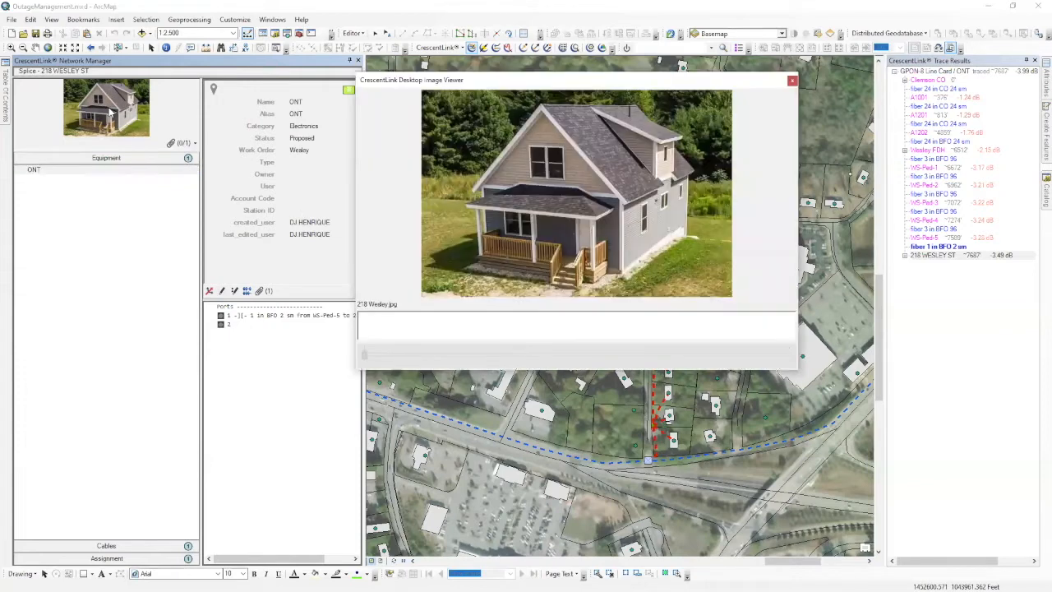
pyautogui.click(792, 81)
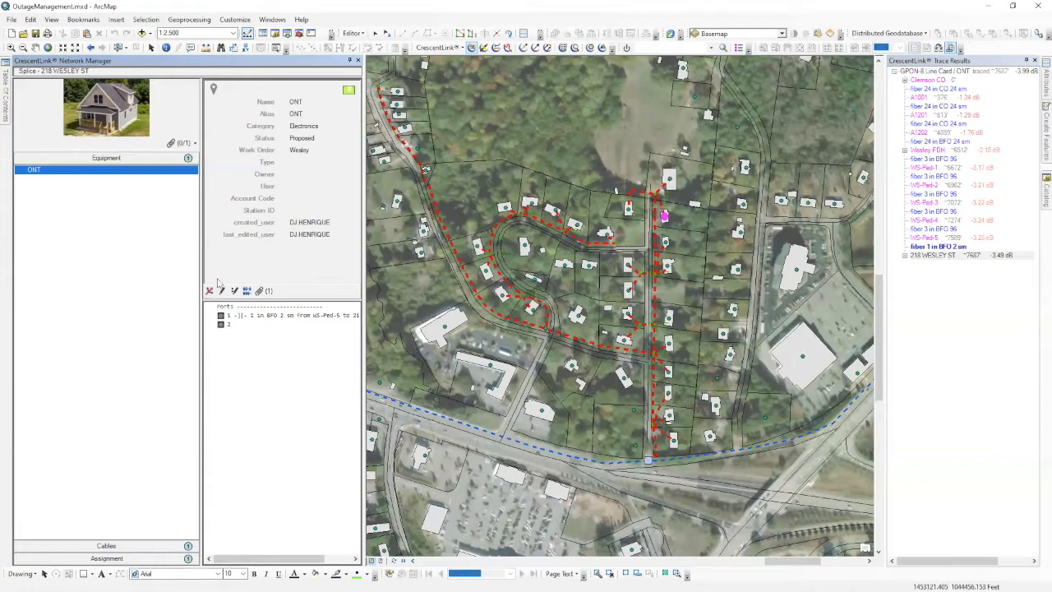
# Pin the Table Of Contents and open the sdm_assignment attribute table.
pyautogui.click(122, 559)
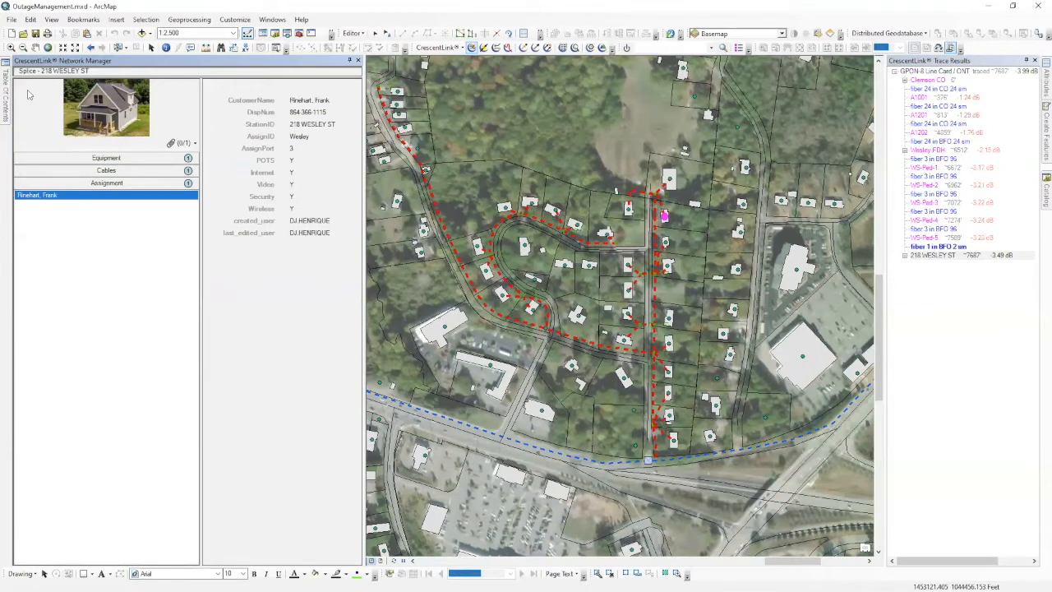
pyautogui.moveTo(10, 93)
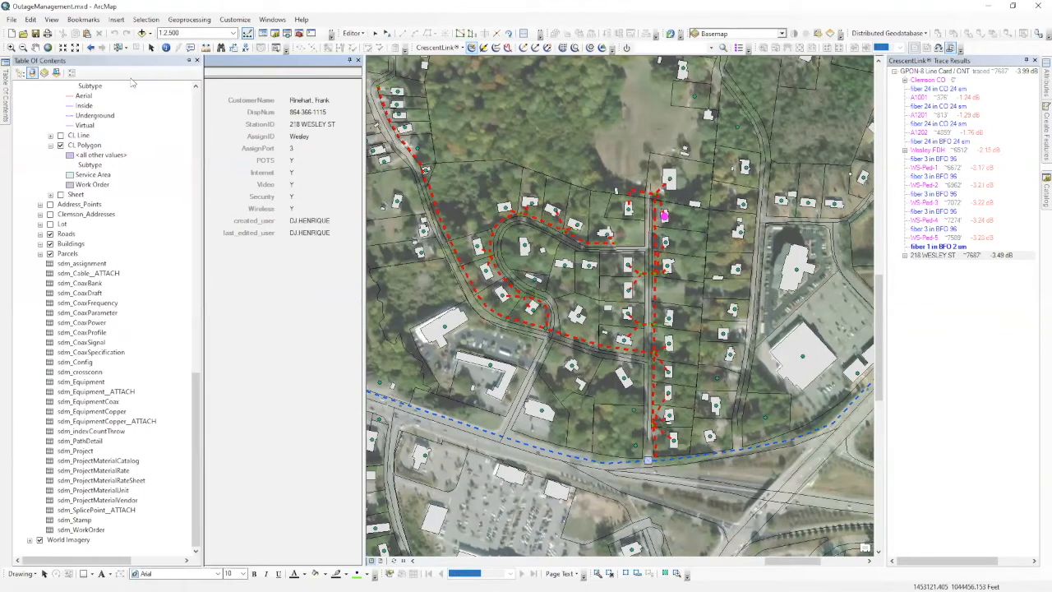
pyautogui.click(188, 61)
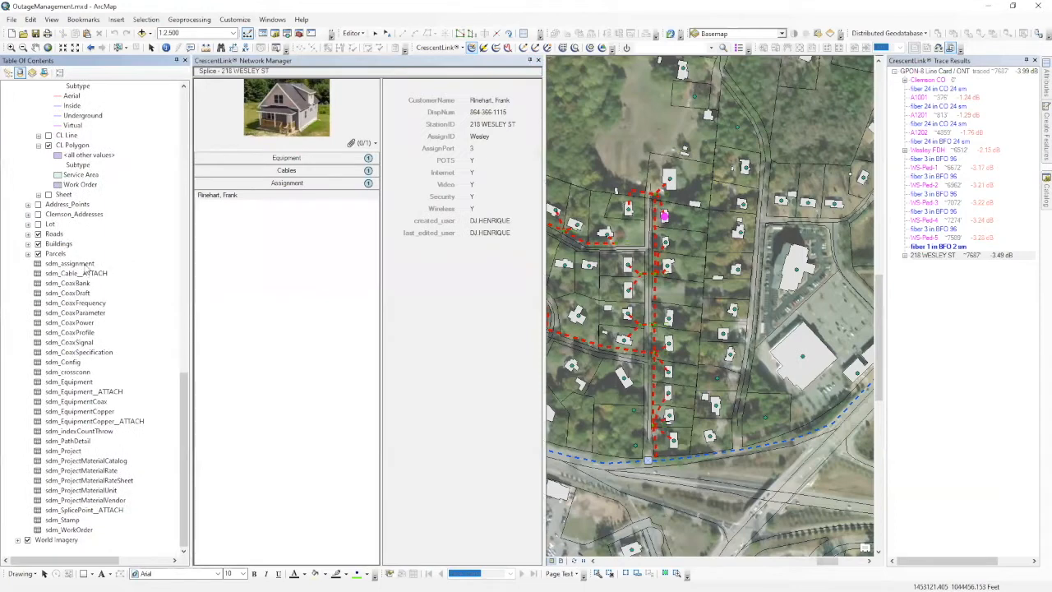
pyautogui.rightClick(83, 264)
pyautogui.click(107, 275)
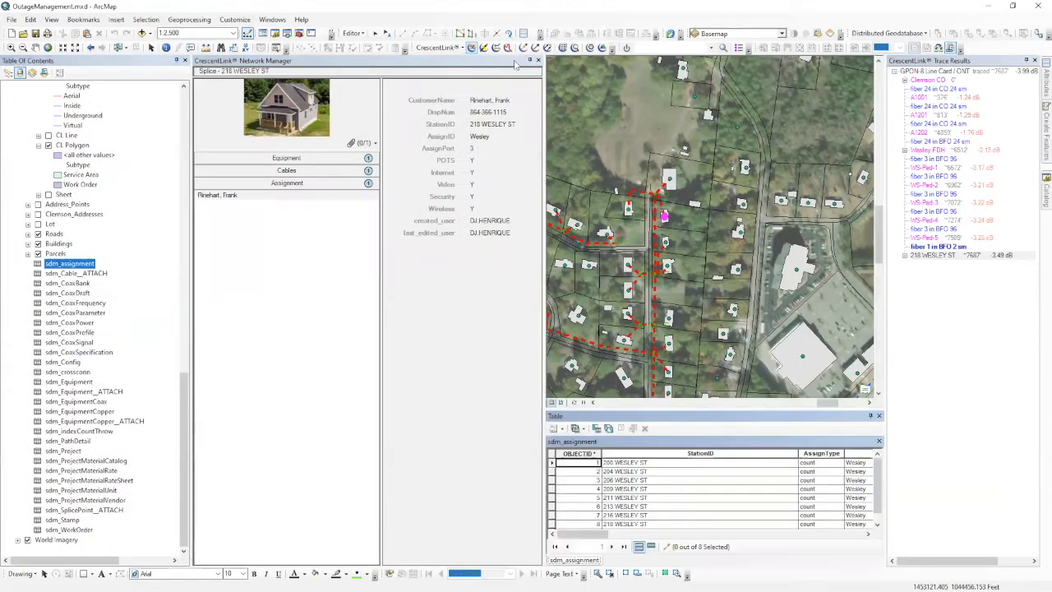
pyautogui.click(189, 61)
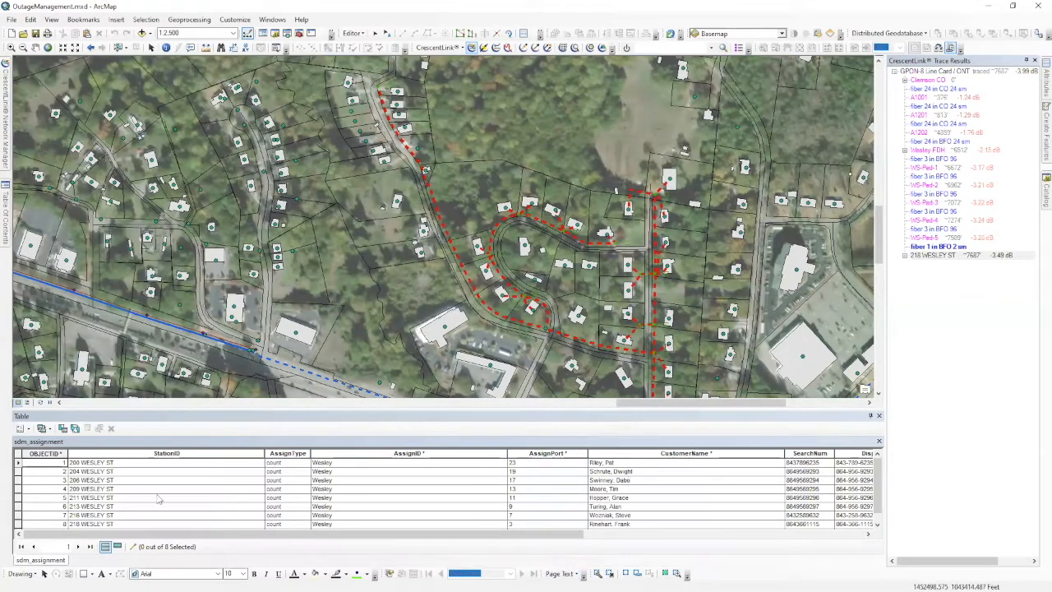
pyautogui.click(18, 524)
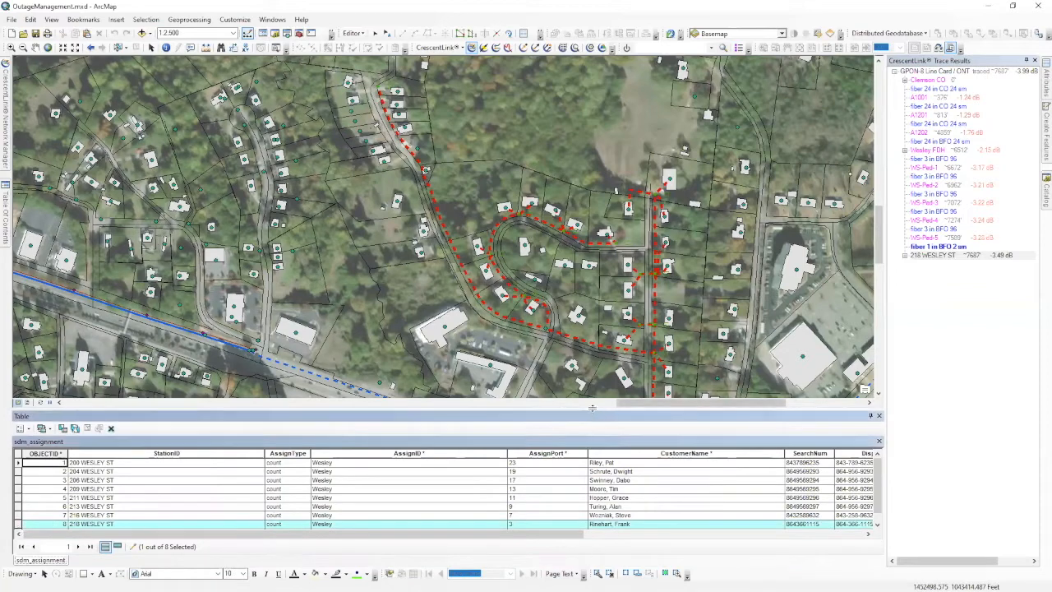
pyautogui.moveTo(594, 415); pyautogui.dragTo(594, 358)
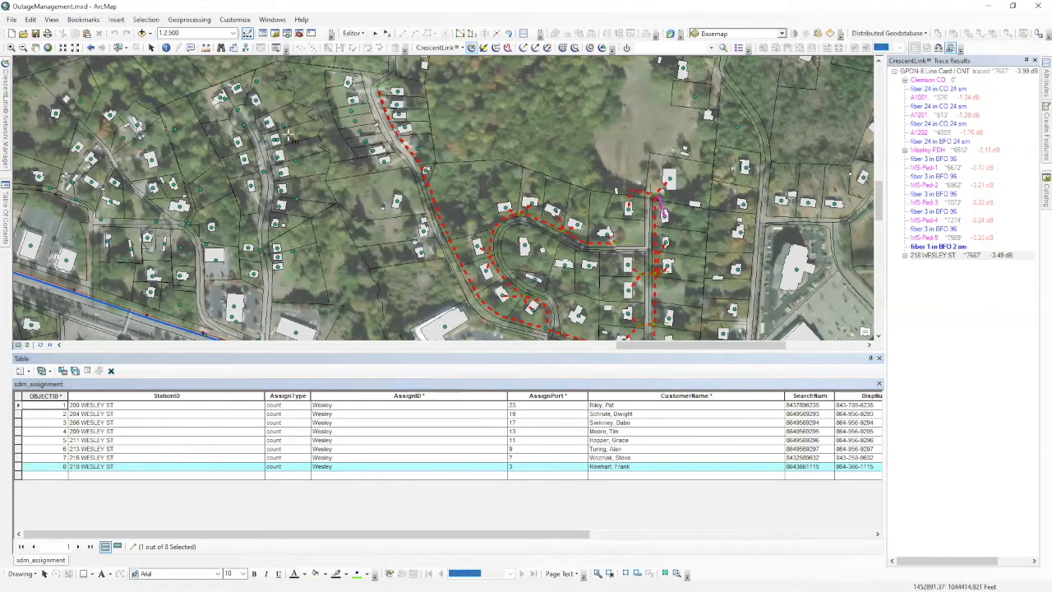
# Review the sdm_assignment customer and service columns, then tuck the table away.
pyautogui.moveTo(10, 142)
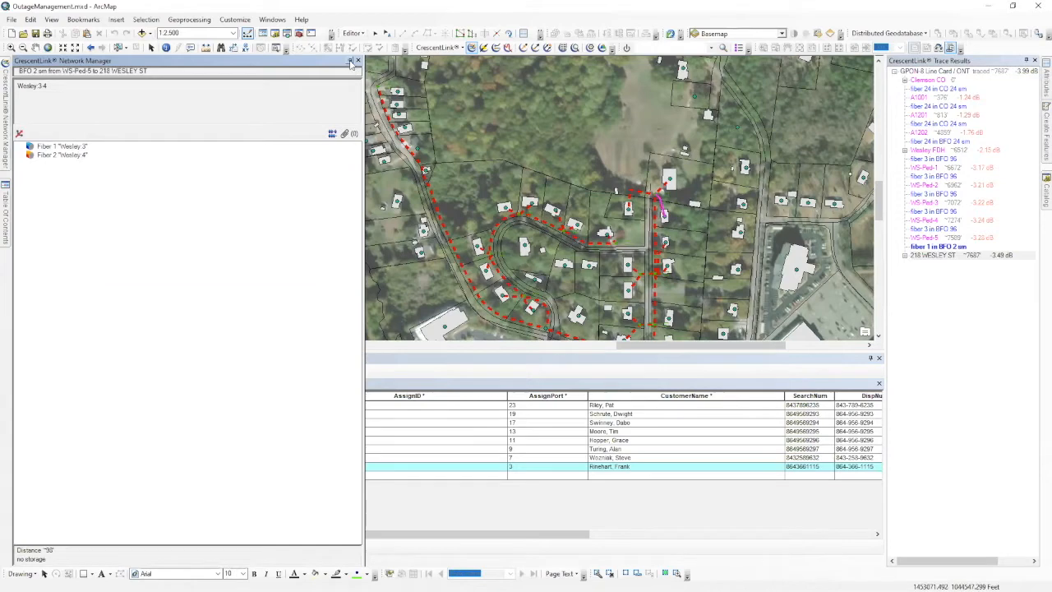
pyautogui.click(350, 63)
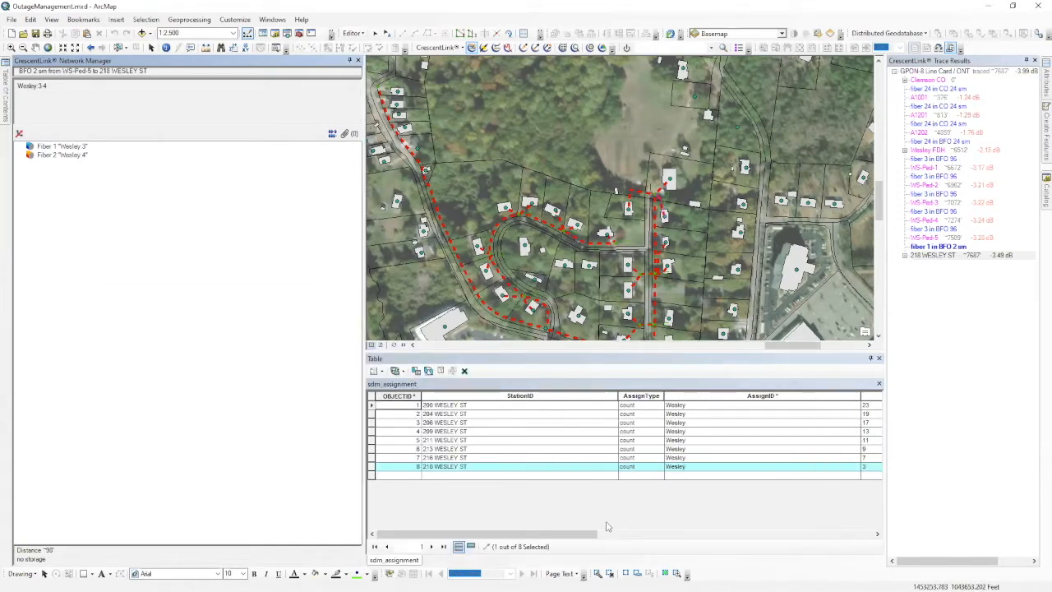
pyautogui.moveTo(579, 534); pyautogui.dragTo(692, 534)
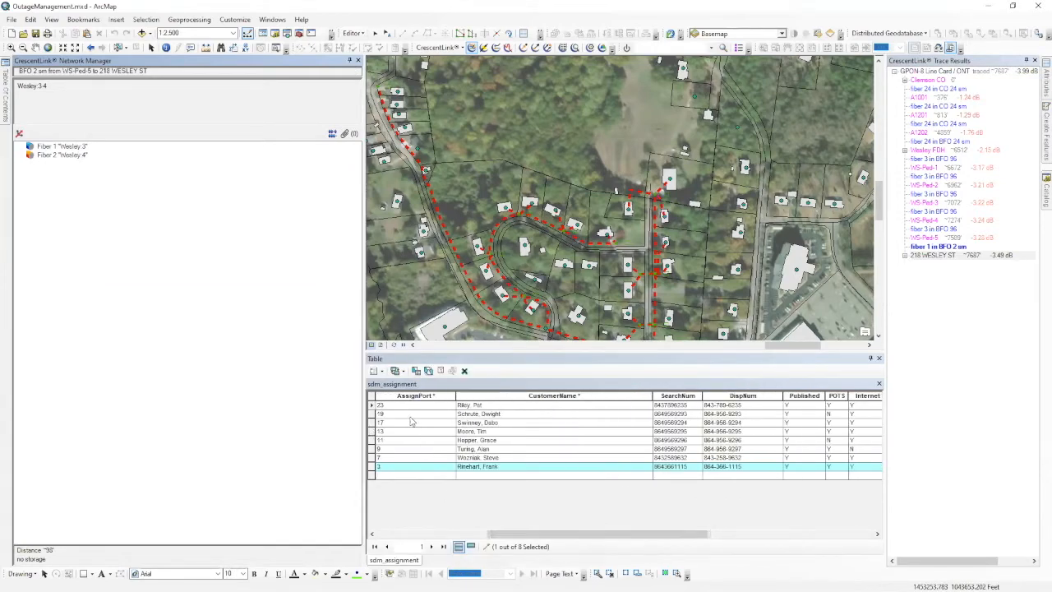
pyautogui.moveTo(493, 534); pyautogui.dragTo(462, 535)
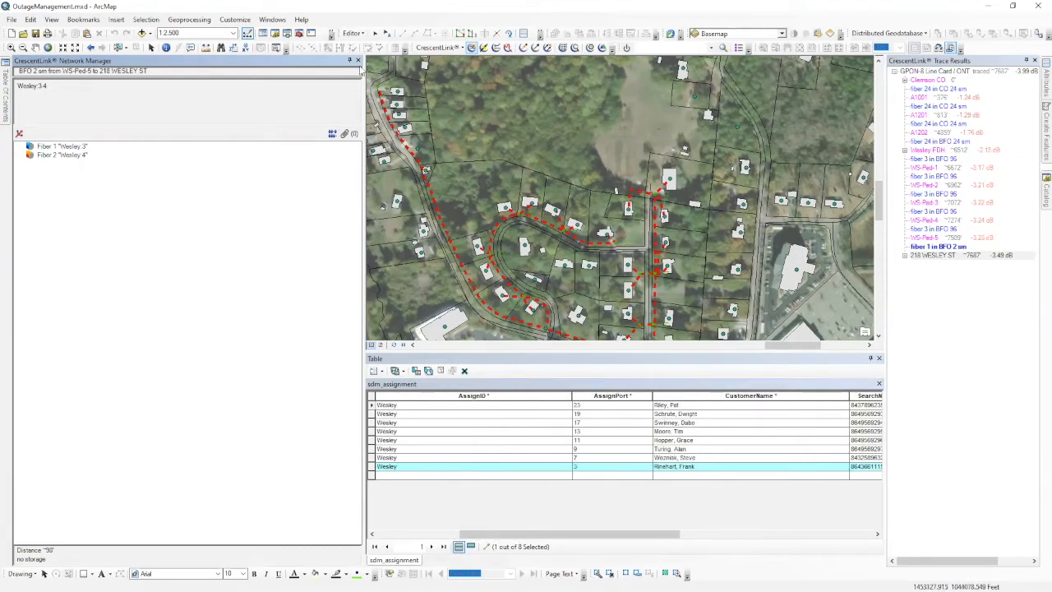
pyautogui.click(349, 60)
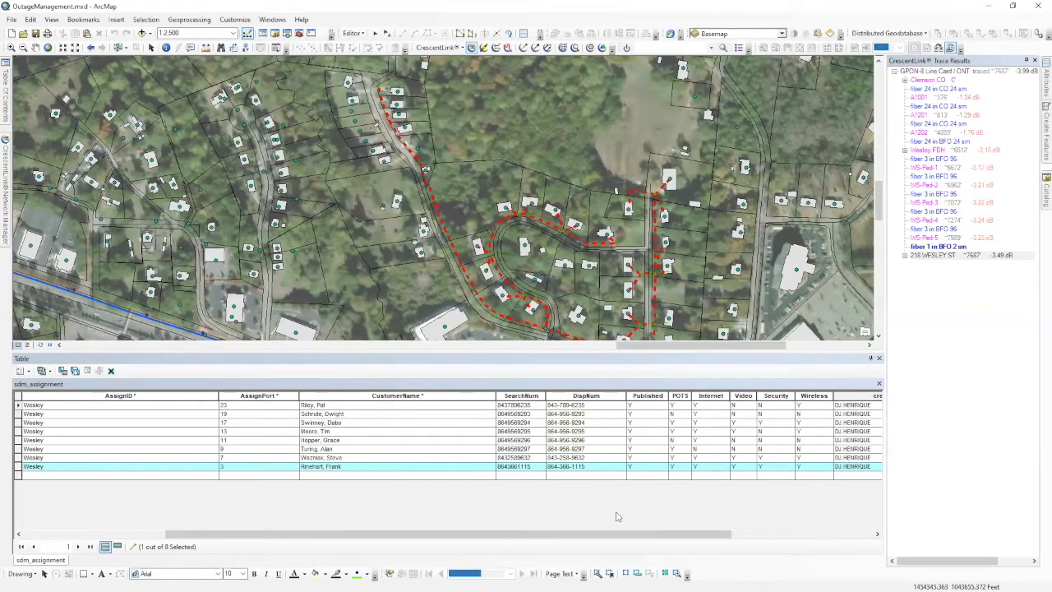
pyautogui.moveTo(665, 537); pyautogui.dragTo(758, 537)
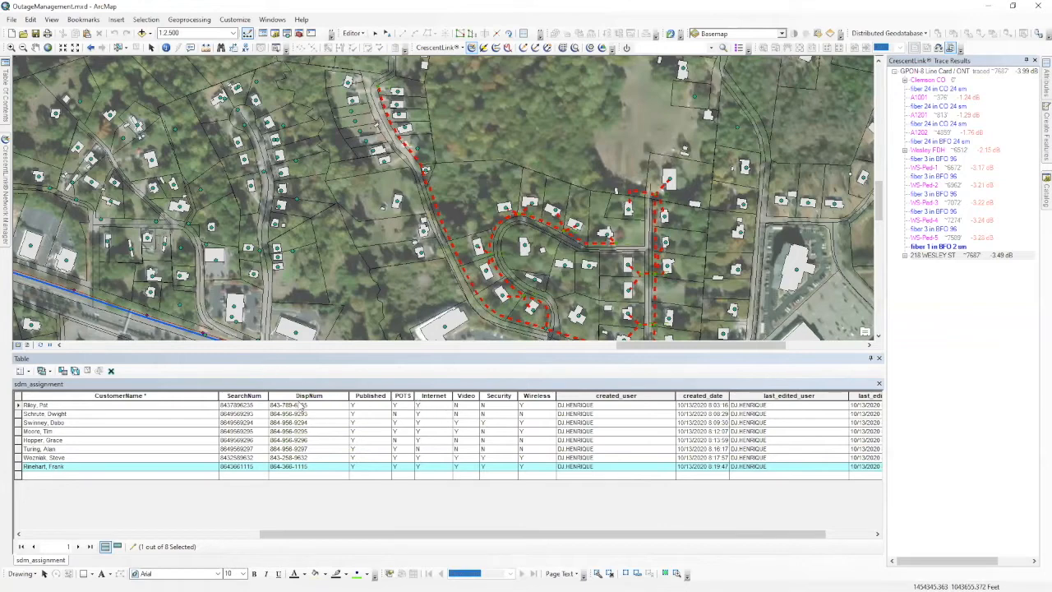
pyautogui.click(870, 357)
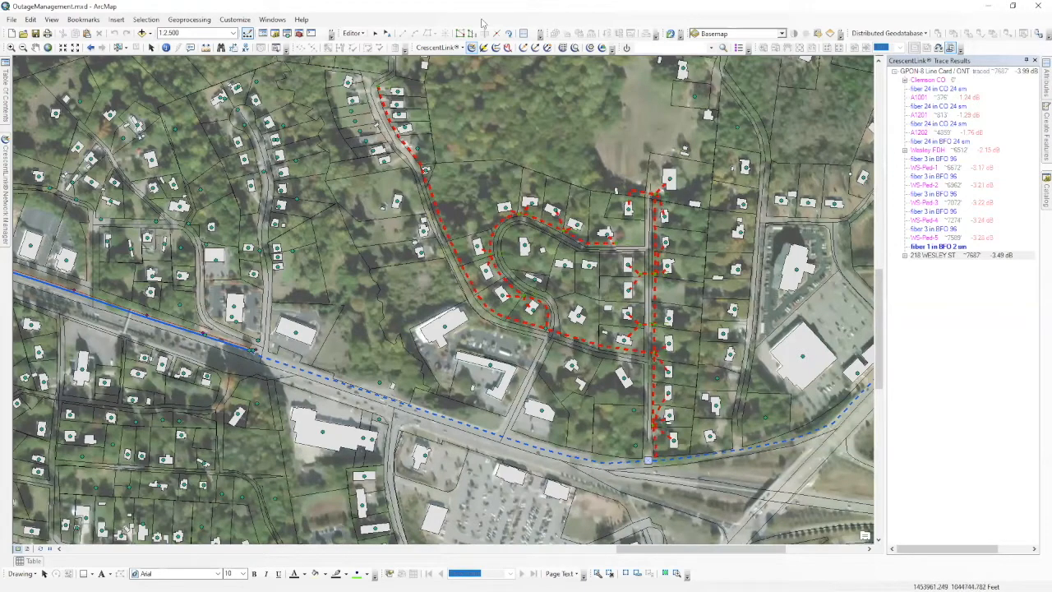
# Select fiber cable 209 with the Edit Tool and pin its Attributes window.
pyautogui.click(375, 33)
pyautogui.click(662, 207)
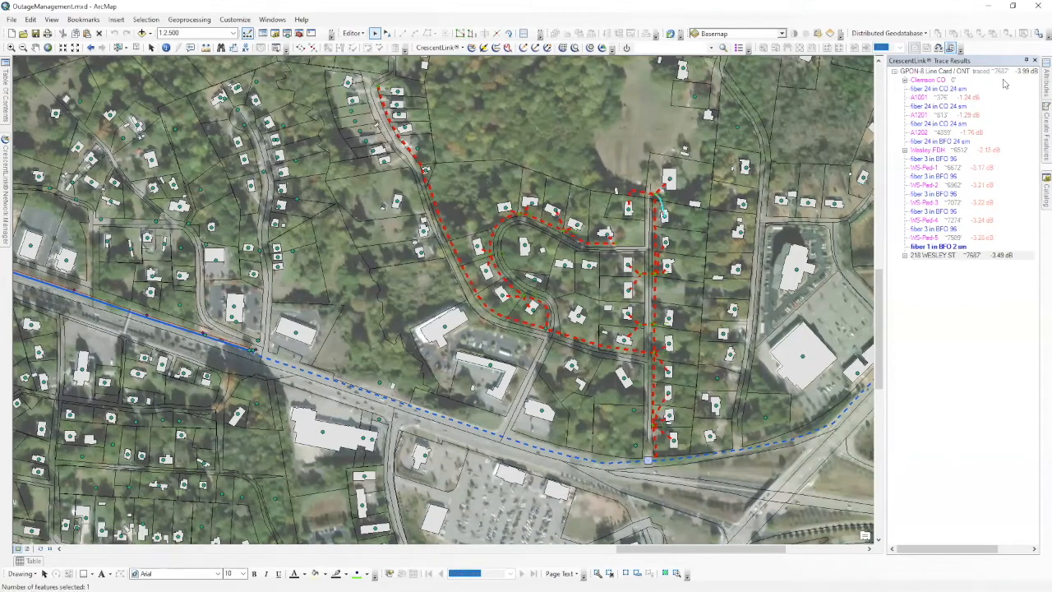
pyautogui.click(1027, 62)
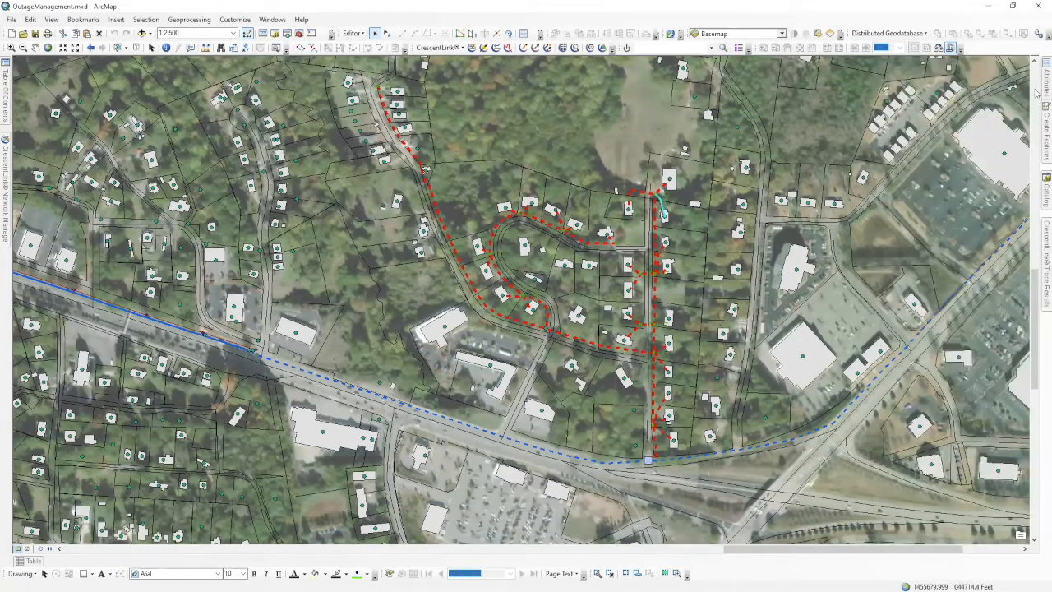
pyautogui.moveTo(1041, 86)
pyautogui.click(1026, 61)
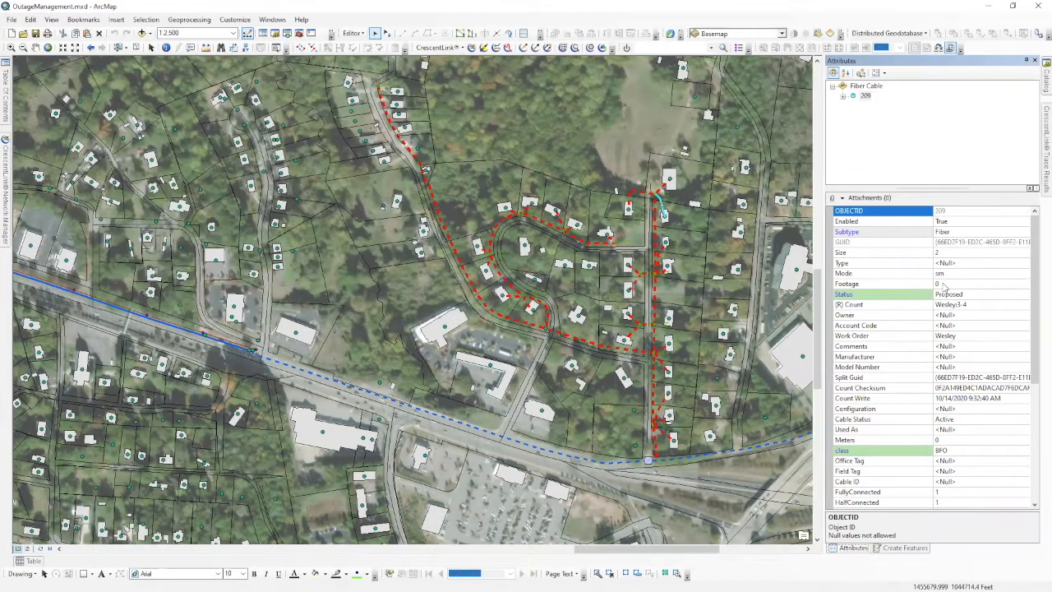
# Select the same cable with CrescentLink to show its Network Manager details.
pyautogui.click(471, 47)
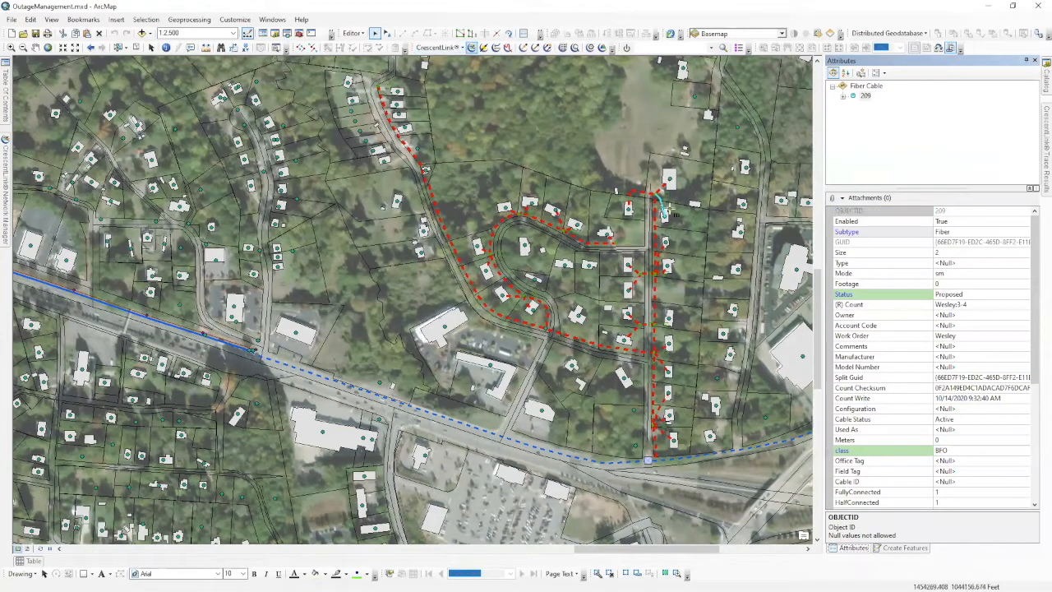
pyautogui.click(664, 211)
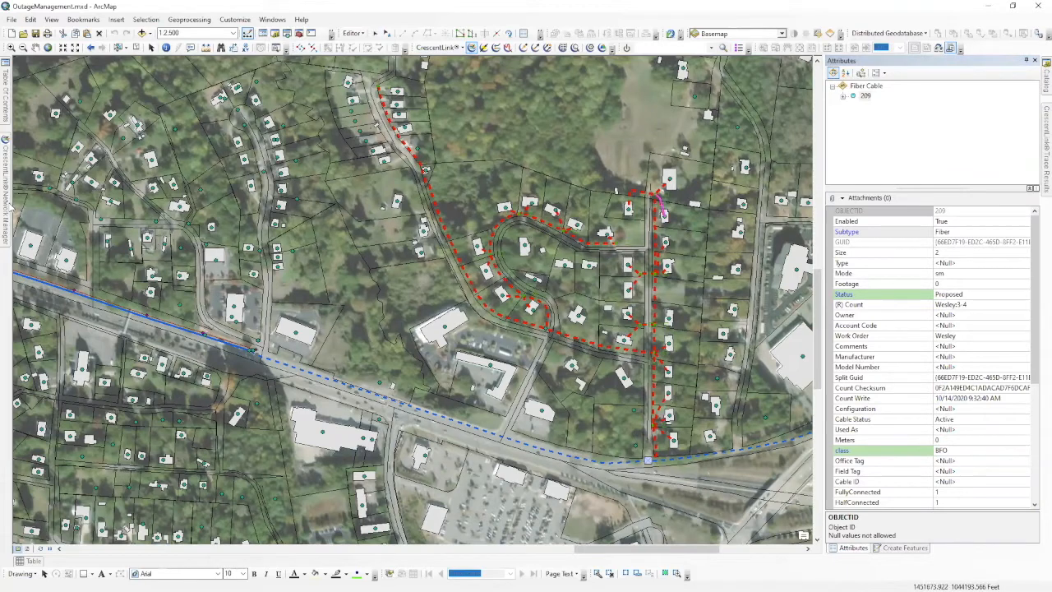
pyautogui.moveTo(7, 206)
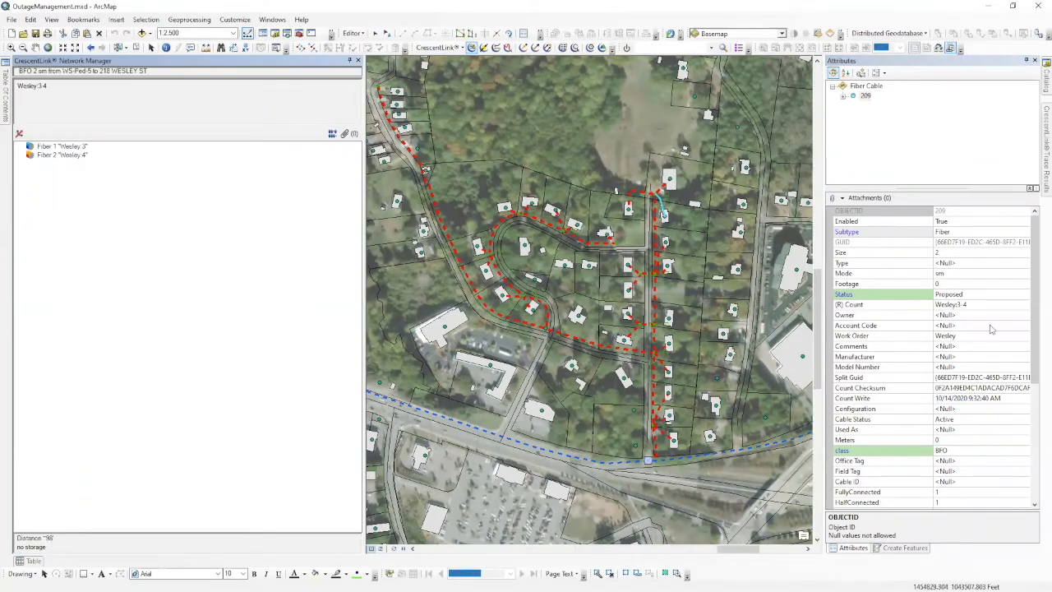
# Enter 102 as fiber cable 209's Footage and narrow the Network Manager panel.
pyautogui.click(953, 285)
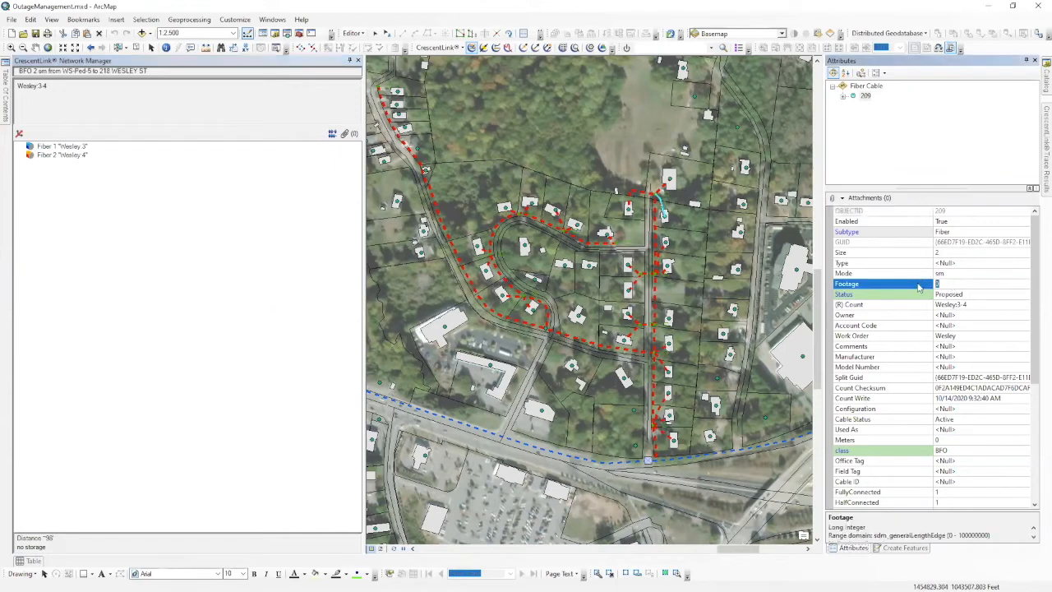
pyautogui.write('102')
pyautogui.press('Return')
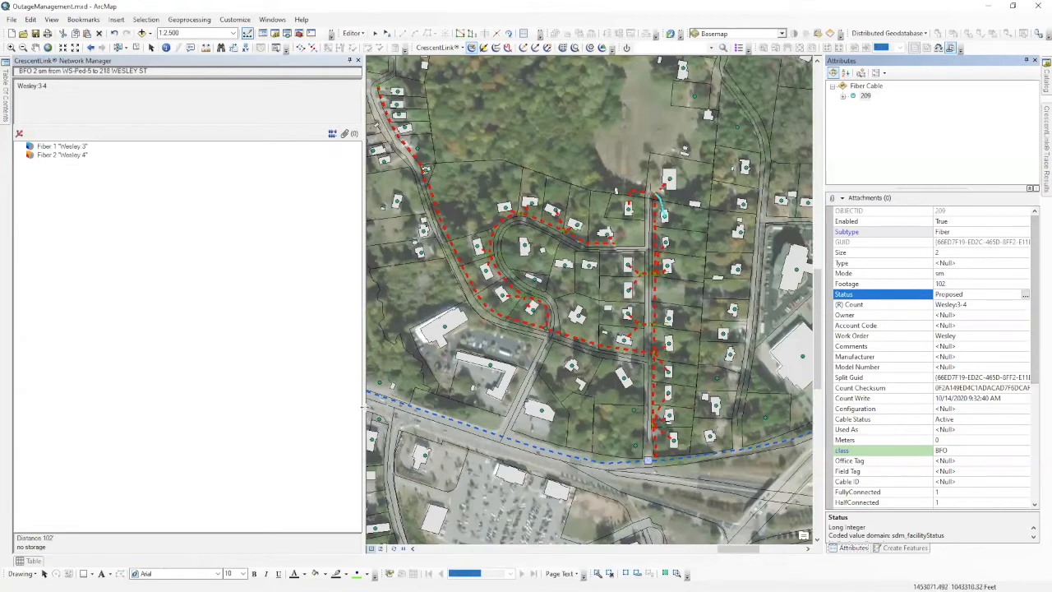
pyautogui.click(358, 408)
pyautogui.moveTo(364, 405); pyautogui.dragTo(236, 423)
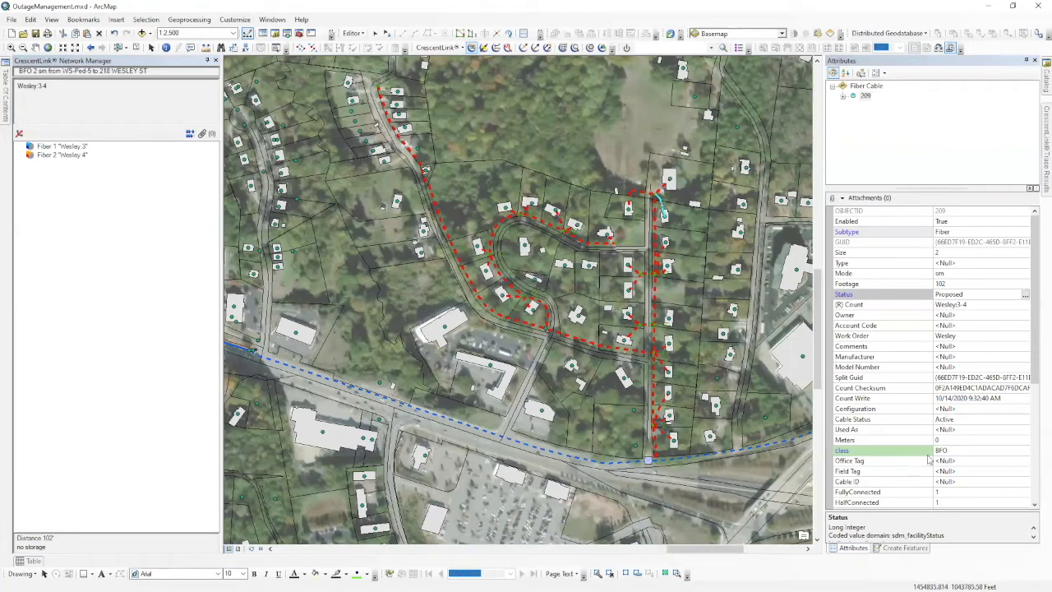
pyautogui.click(664, 216)
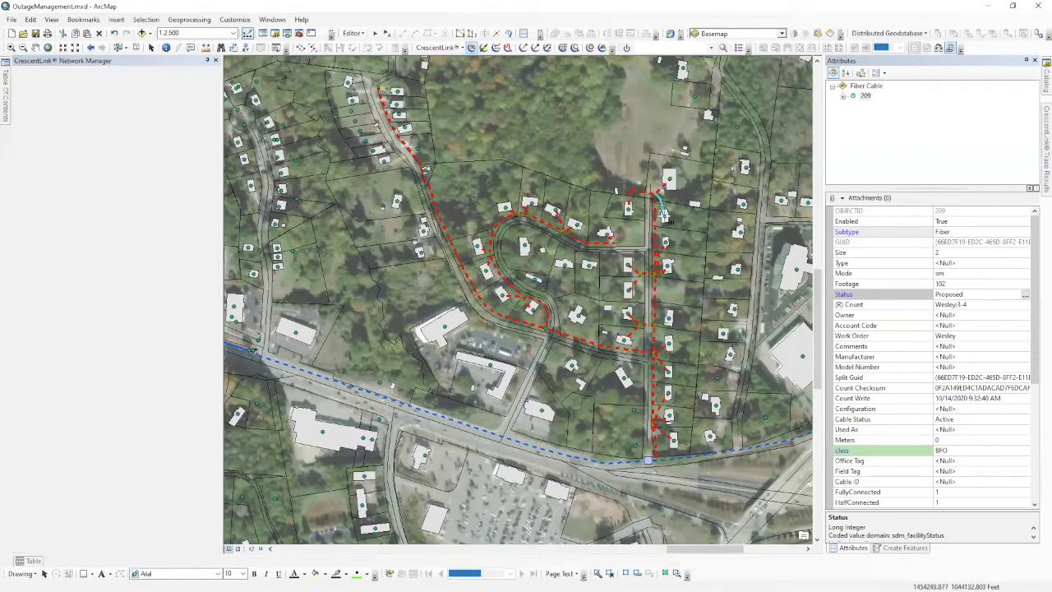
pyautogui.click(106, 158)
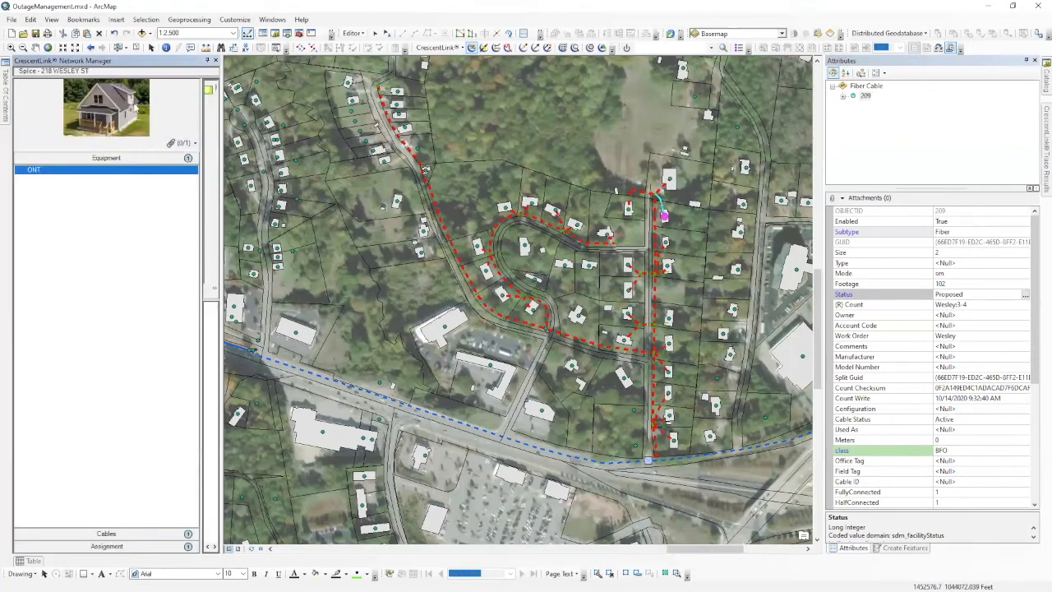
pyautogui.moveTo(200, 184); pyautogui.dragTo(170, 186)
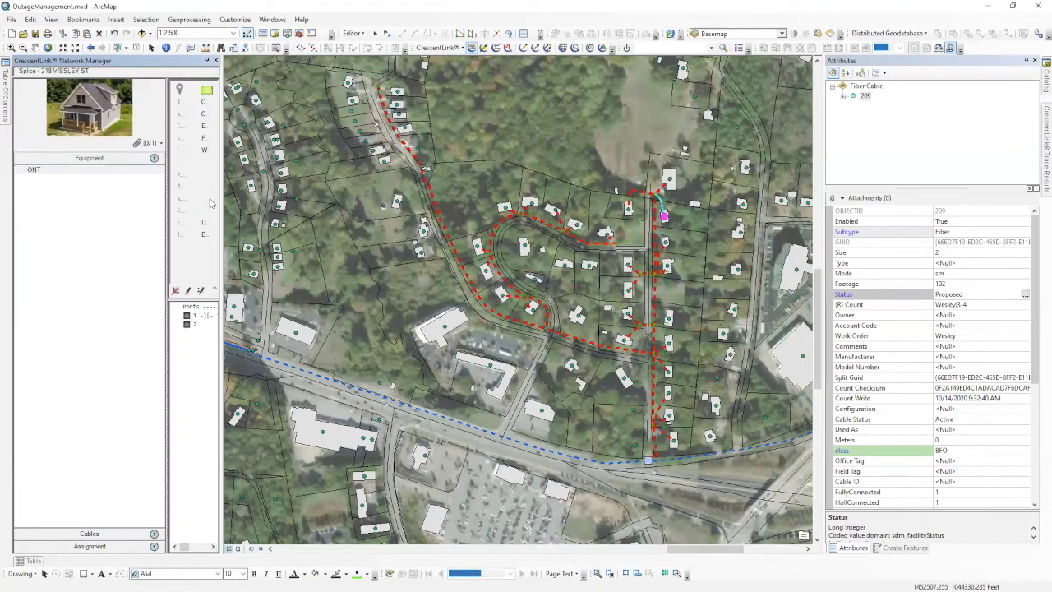
pyautogui.moveTo(220, 204); pyautogui.dragTo(372, 234)
pyautogui.moveTo(277, 262); pyautogui.dragTo(213, 274)
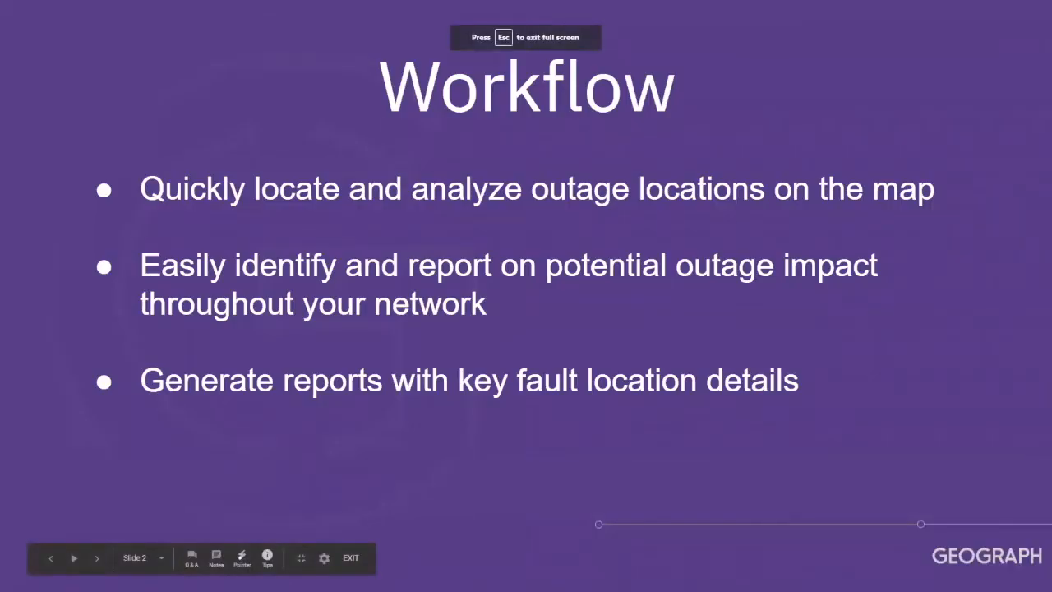
pyautogui.press('Right')
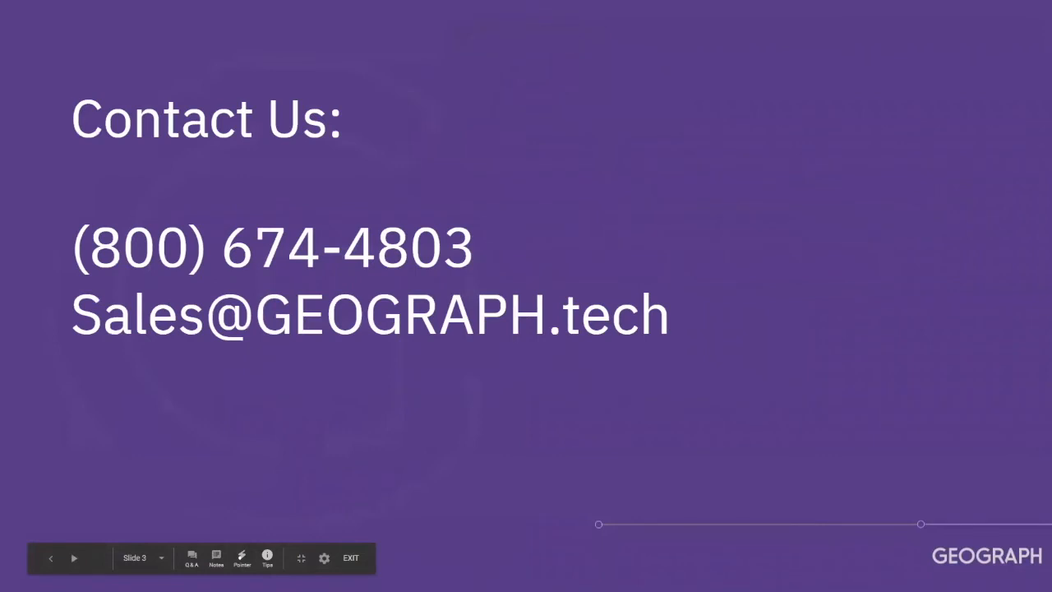